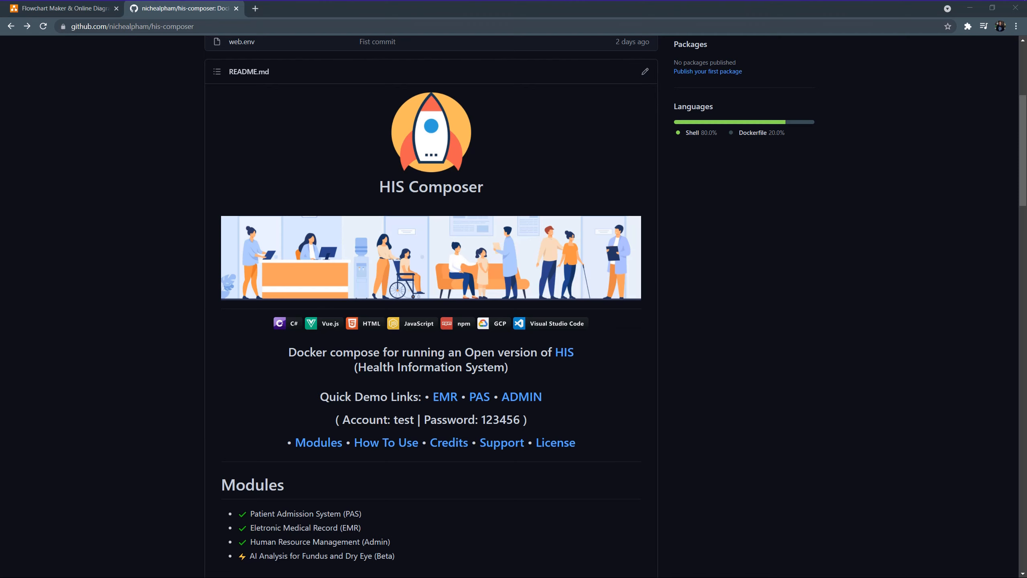
Open the EMR and PAS Quick Demo Links in new tabs, then view the architecture diagram
{"action": "scroll", "coordinate": [318, 303], "scroll_direction": "down", "scroll_amount": 3}
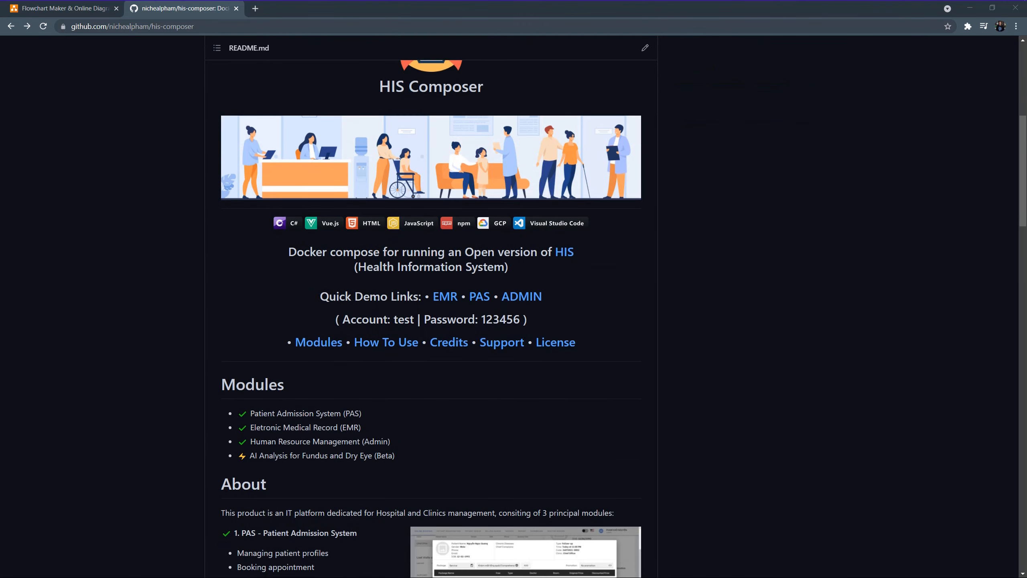
{"action": "left_click_drag", "start_coordinate": [320, 296], "coordinate": [424, 297]}
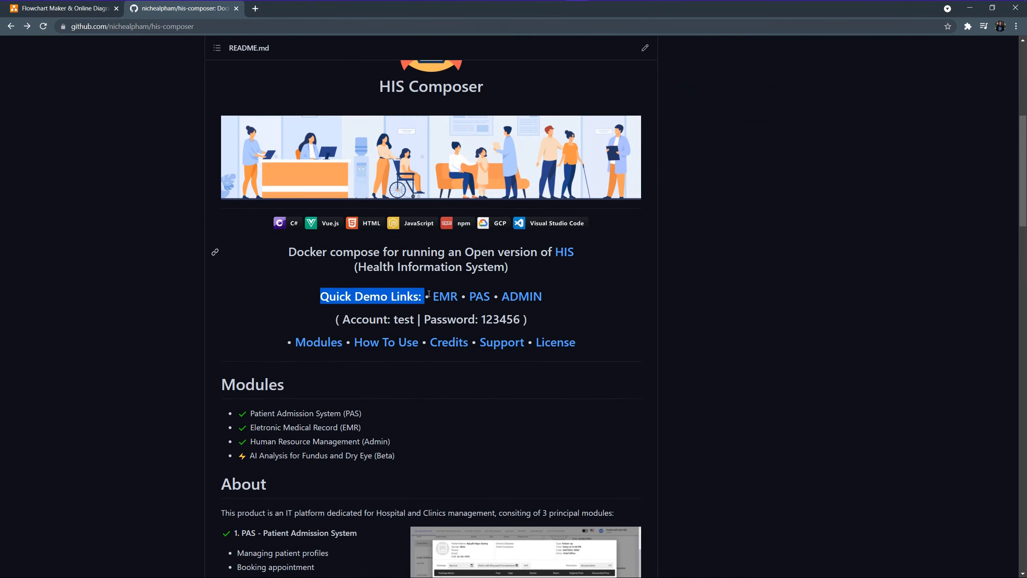
{"action": "left_click", "coordinate": [444, 299]}
{"action": "left_click", "coordinate": [479, 299]}
{"action": "scroll", "coordinate": [530, 312], "scroll_direction": "down", "scroll_amount": 3}
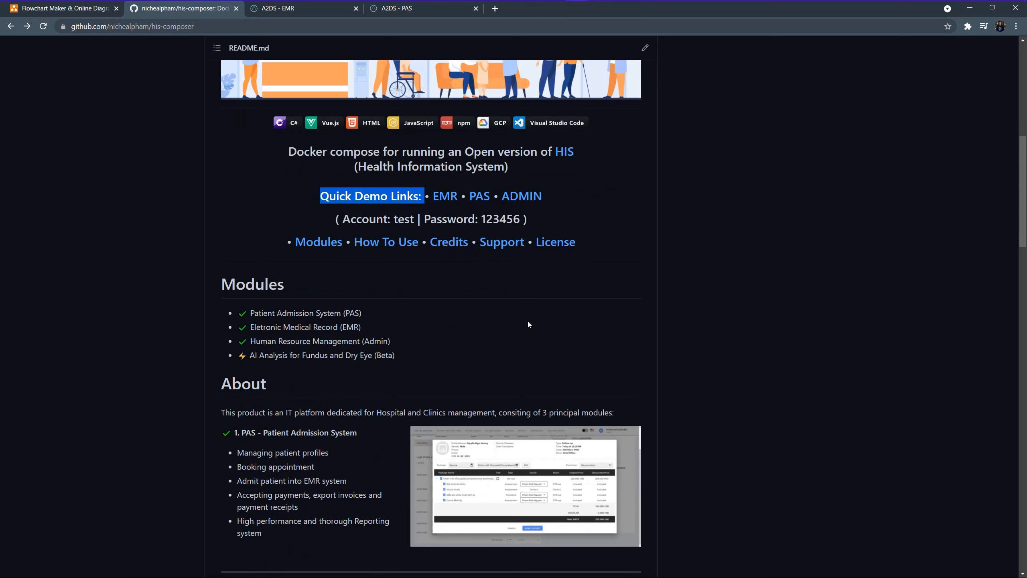
{"action": "left_click", "coordinate": [81, 8]}
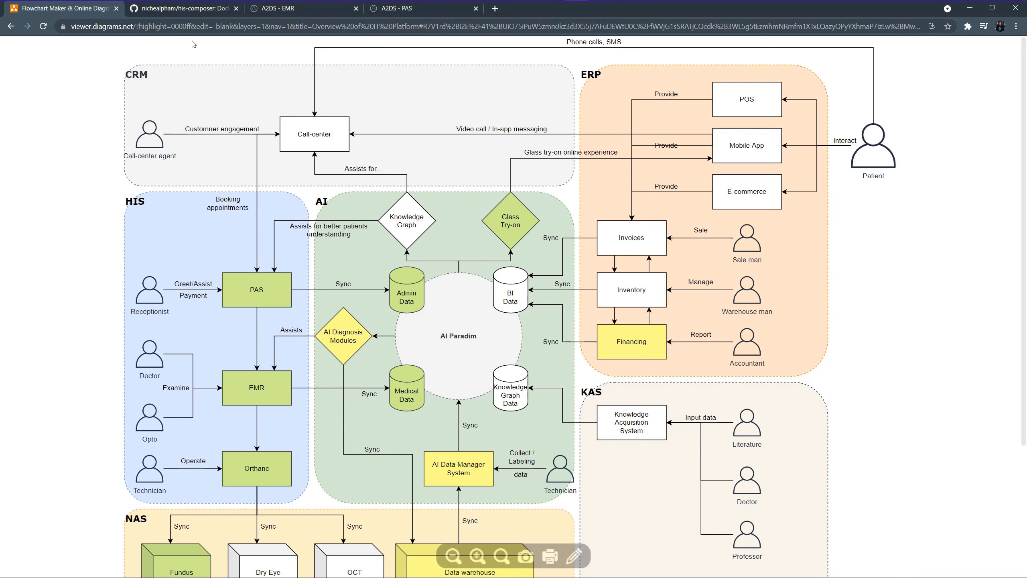
Return from the architecture diagram to the his-composer README tab
{"action": "left_click", "coordinate": [198, 9]}
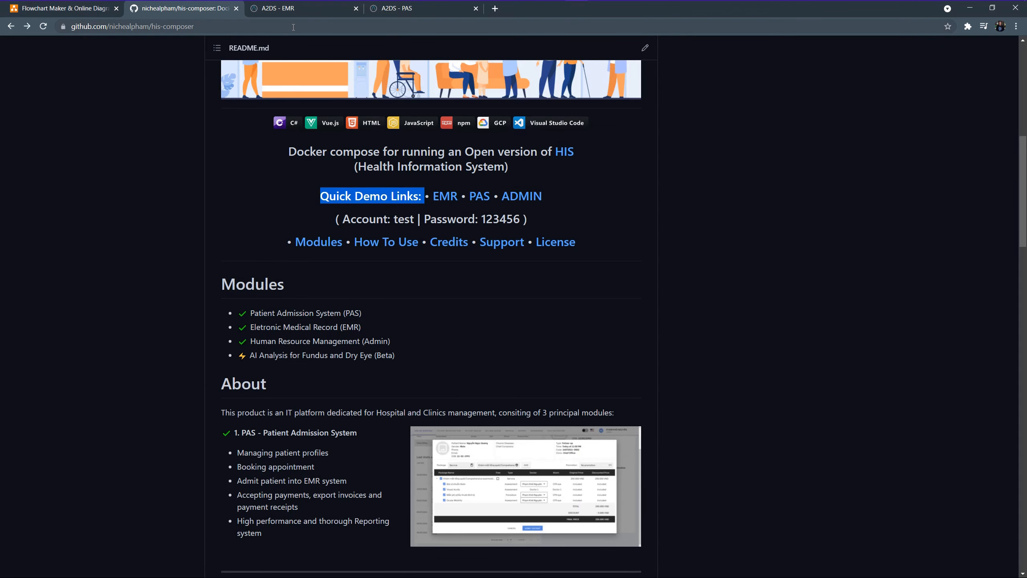
Scroll through the README's About module descriptions down to the How To Use section
{"action": "scroll", "coordinate": [218, 273], "scroll_direction": "down", "scroll_amount": 2}
{"action": "scroll", "coordinate": [254, 327], "scroll_direction": "down", "scroll_amount": 1}
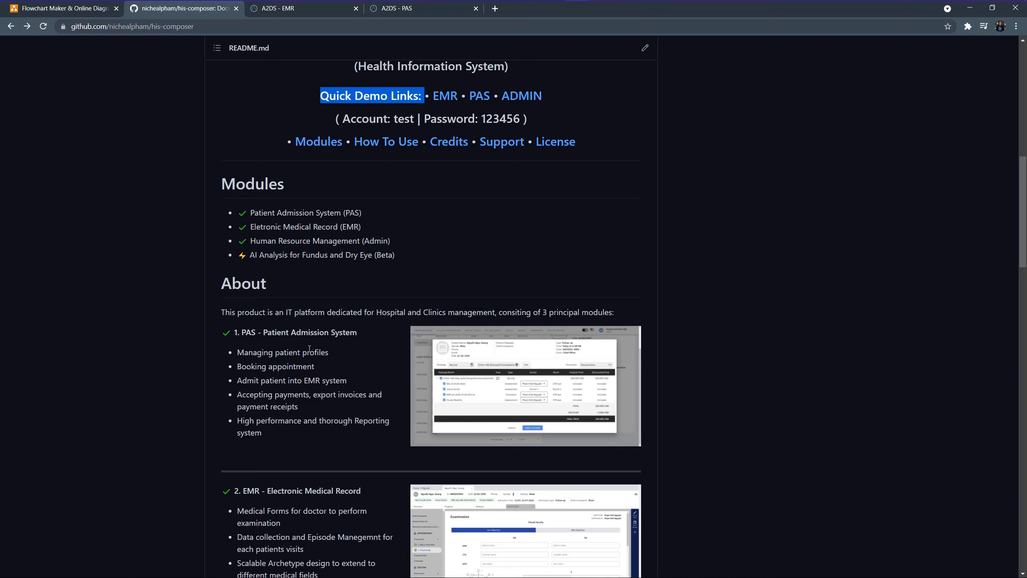
{"action": "scroll", "coordinate": [309, 349], "scroll_direction": "down", "scroll_amount": 5}
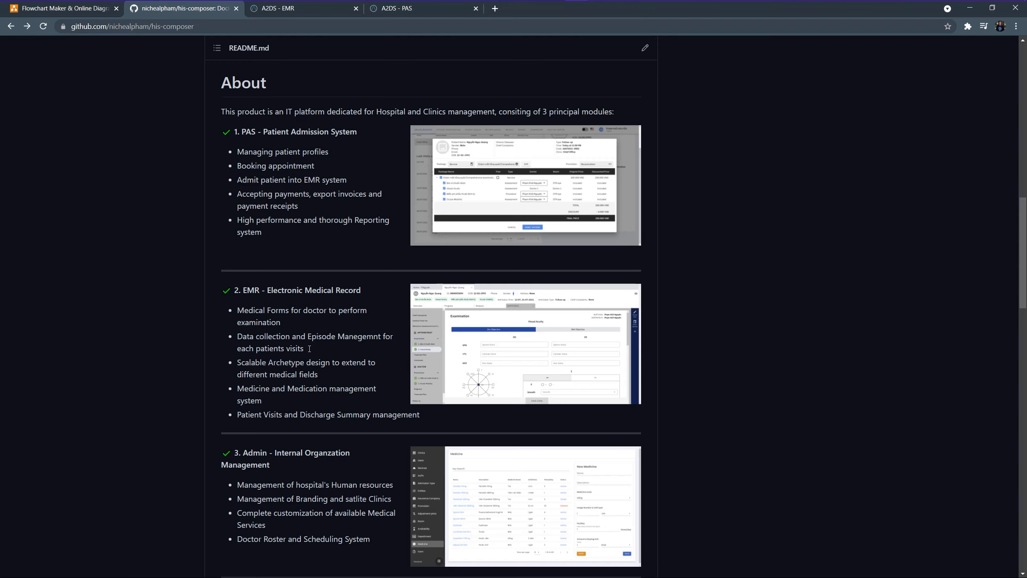
{"action": "scroll", "coordinate": [309, 351], "scroll_direction": "down", "scroll_amount": 1}
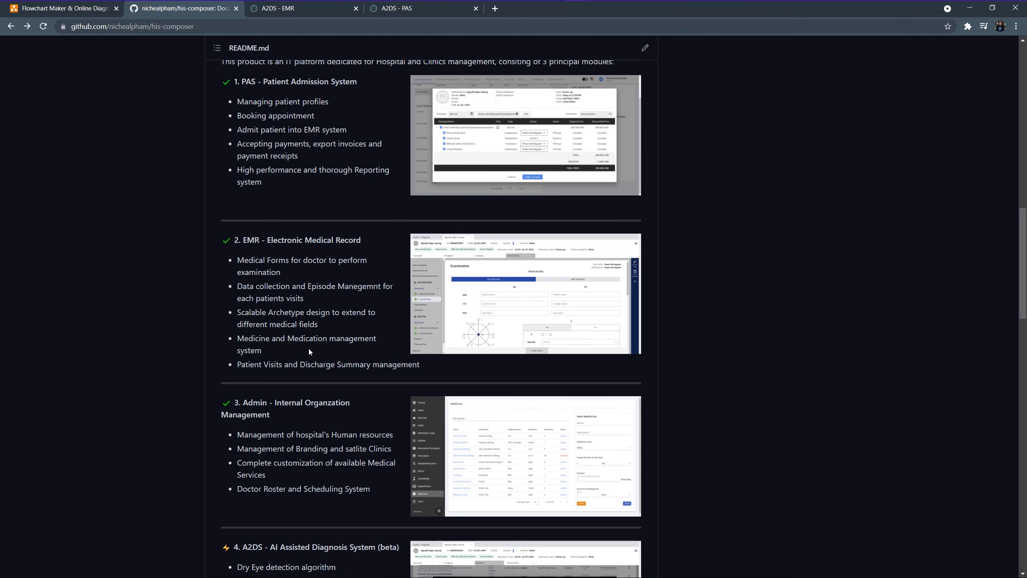
{"action": "scroll", "coordinate": [309, 350], "scroll_direction": "down", "scroll_amount": 1}
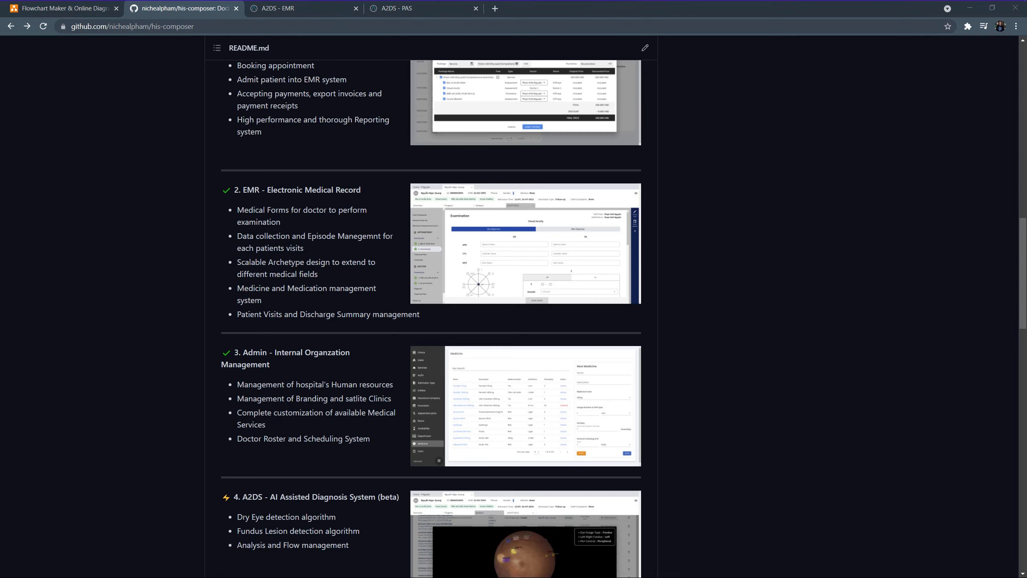
{"action": "scroll", "coordinate": [794, 273], "scroll_direction": "down", "scroll_amount": 8}
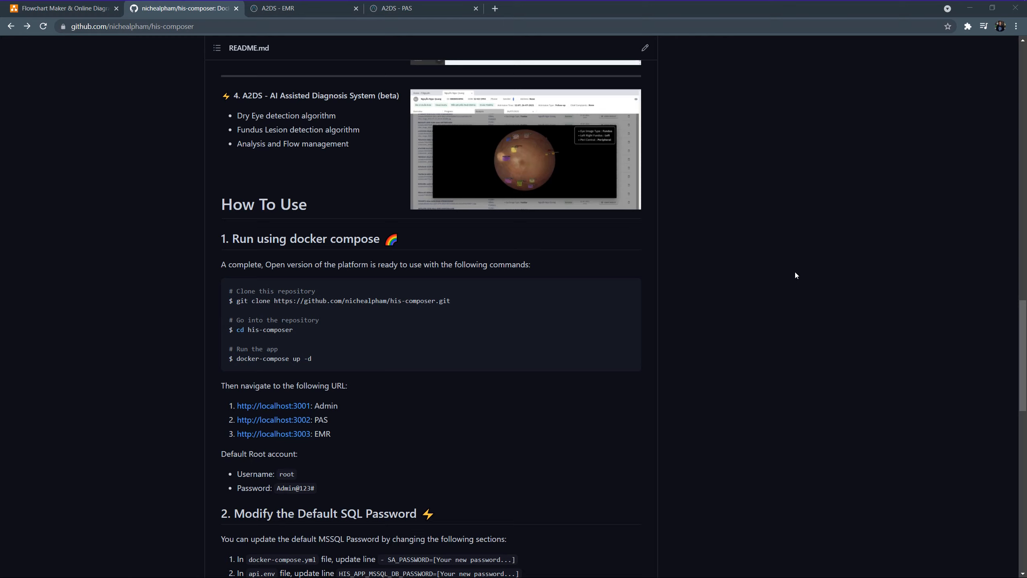
{"action": "scroll", "coordinate": [794, 271], "scroll_direction": "down", "scroll_amount": 1}
Sign in to A2DS PAS with the demo account e-mail and password, then open Online Booking
{"action": "left_click", "coordinate": [305, 11]}
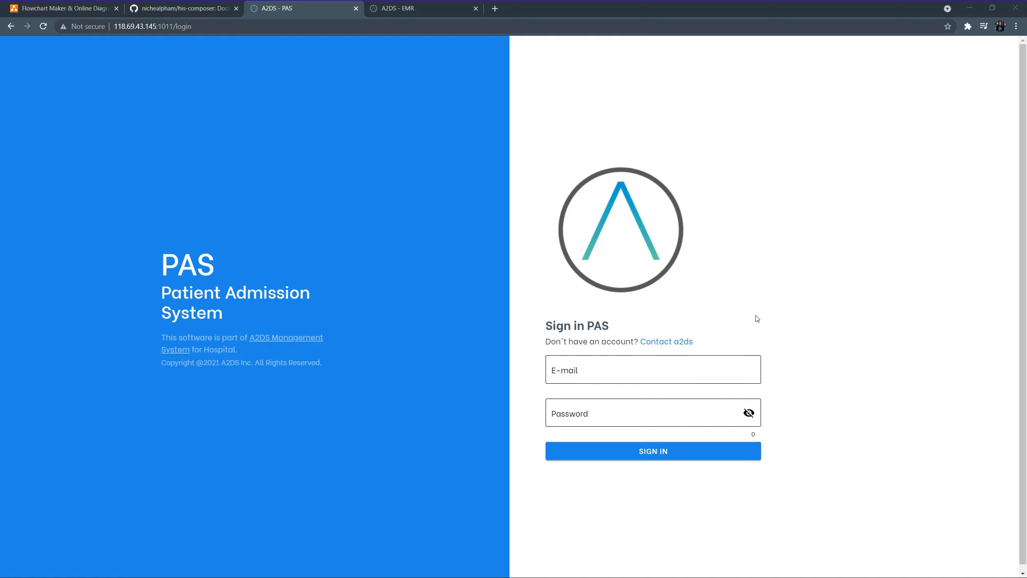
{"action": "left_click", "coordinate": [667, 365]}
{"action": "type", "text": "t"}
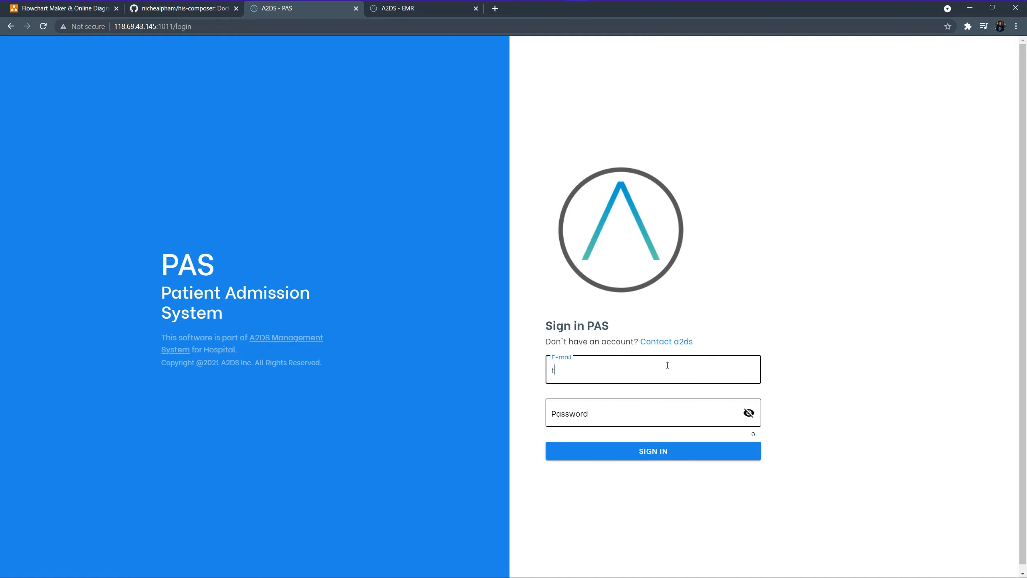
{"action": "type", "text": "est"}
{"action": "key", "text": "Tab"}
{"action": "type", "text": "test"}
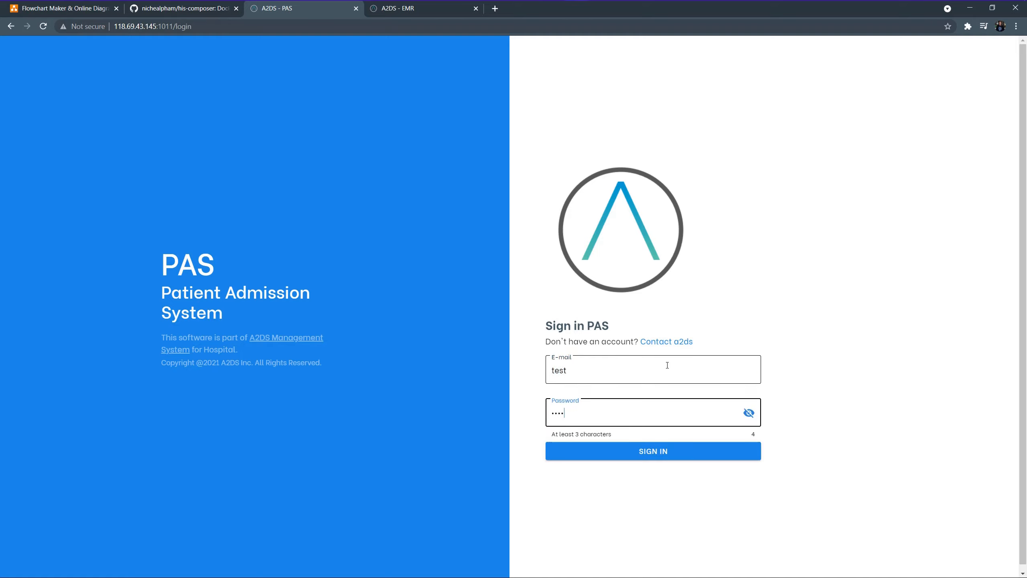
{"action": "type", "text": "12"}
{"action": "left_click", "coordinate": [657, 451]}
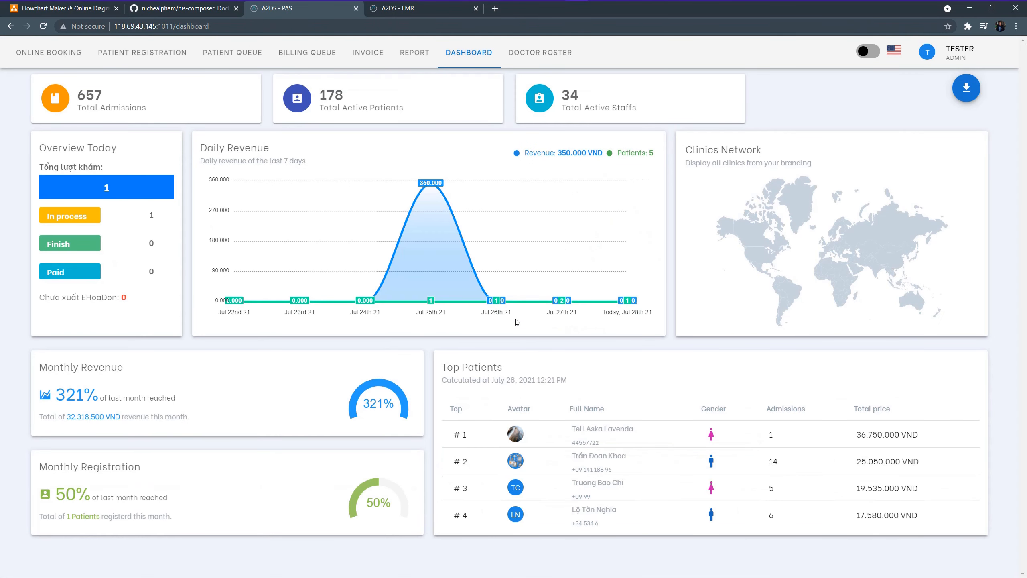
{"action": "left_click", "coordinate": [50, 60]}
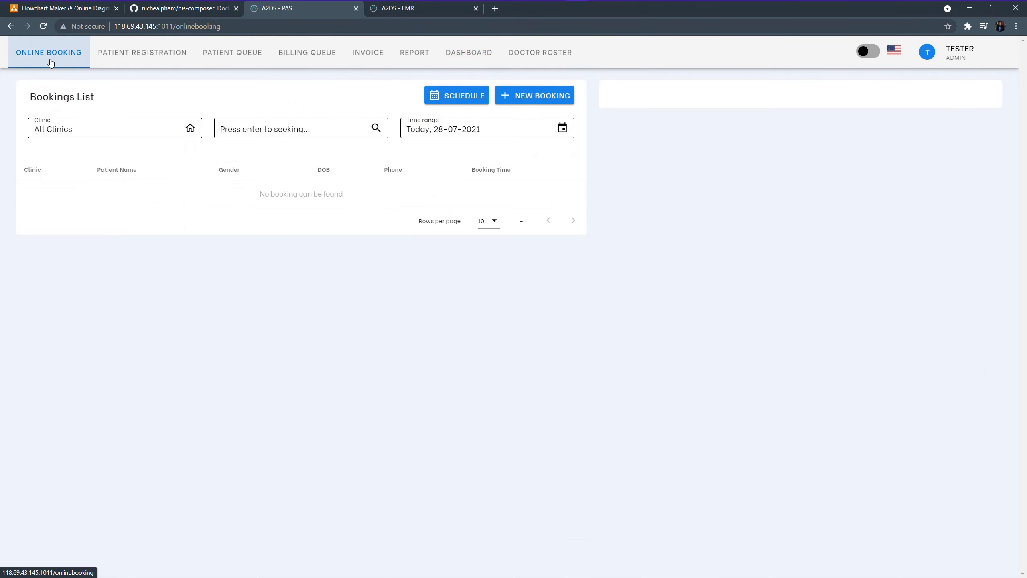
Start a new booking and pick the patient found by a surname search
{"action": "left_click", "coordinate": [542, 98]}
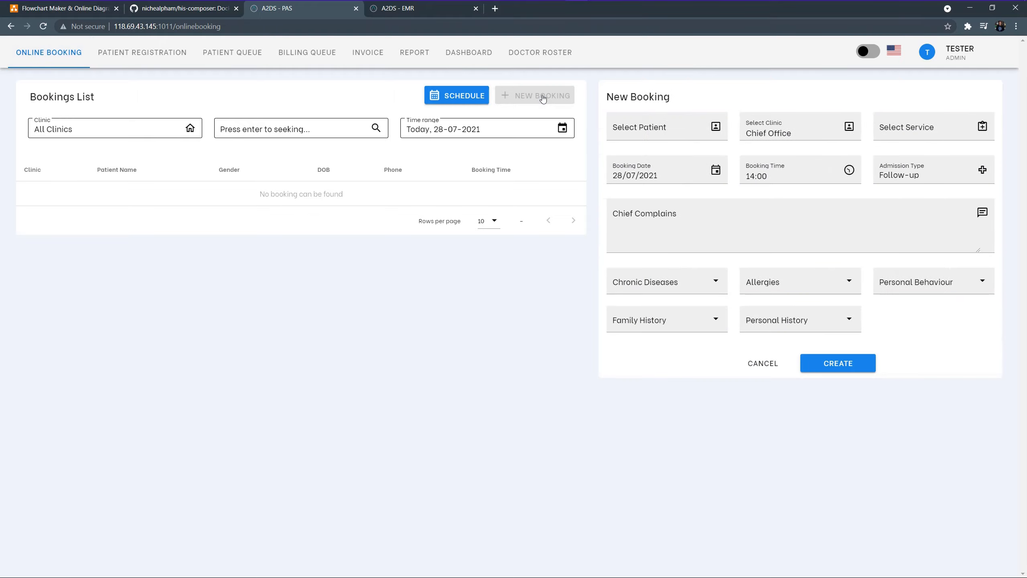
{"action": "left_click", "coordinate": [620, 130]}
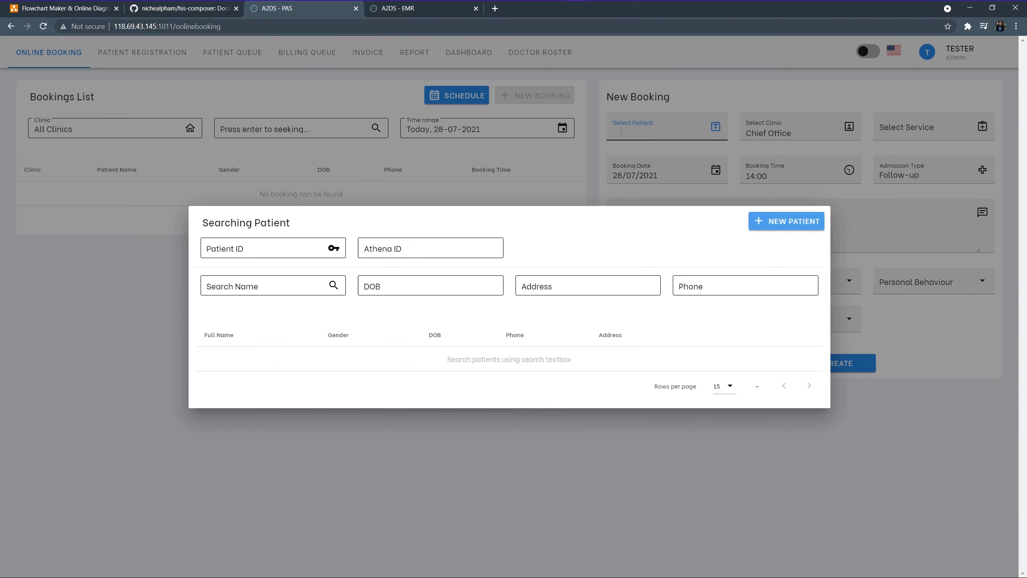
{"action": "left_click", "coordinate": [283, 288]}
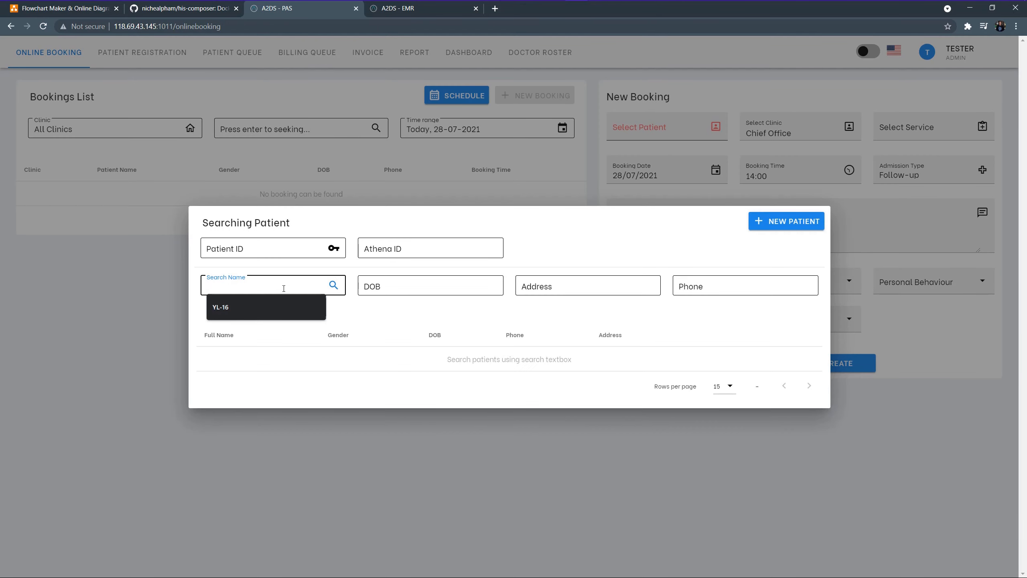
{"action": "type", "text": "nguyen"}
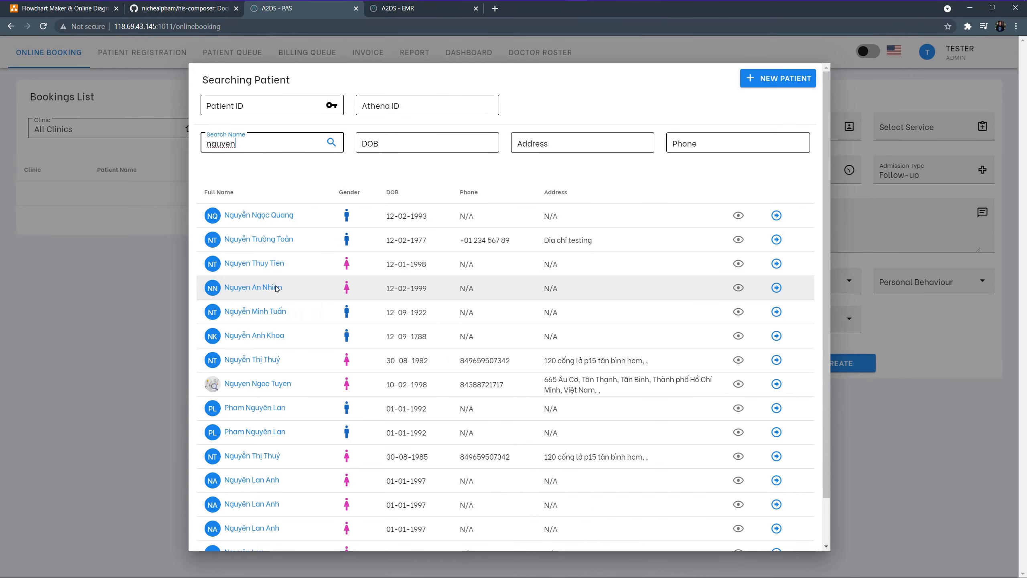
{"action": "left_click", "coordinate": [277, 288]}
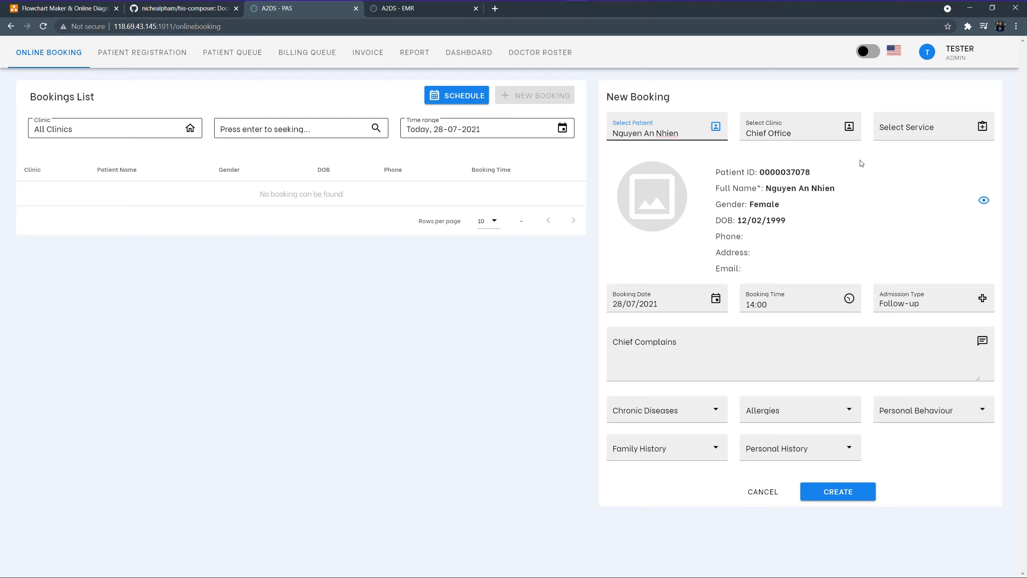
Choose General eye examination, keep 28/07/2021 at 14:00, and create the booking
{"action": "left_click", "coordinate": [906, 130]}
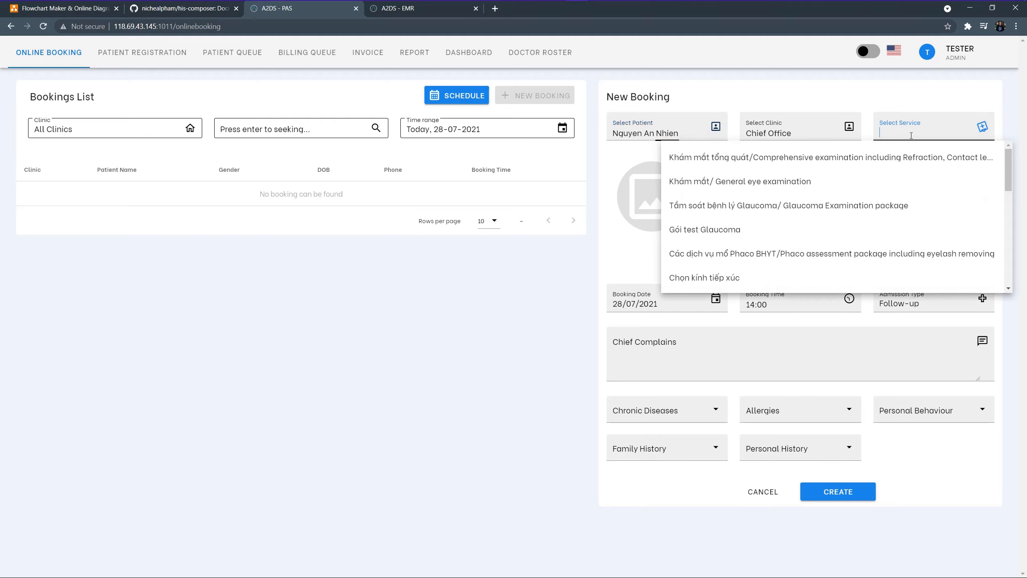
{"action": "left_click", "coordinate": [889, 182]}
{"action": "left_click", "coordinate": [982, 200]}
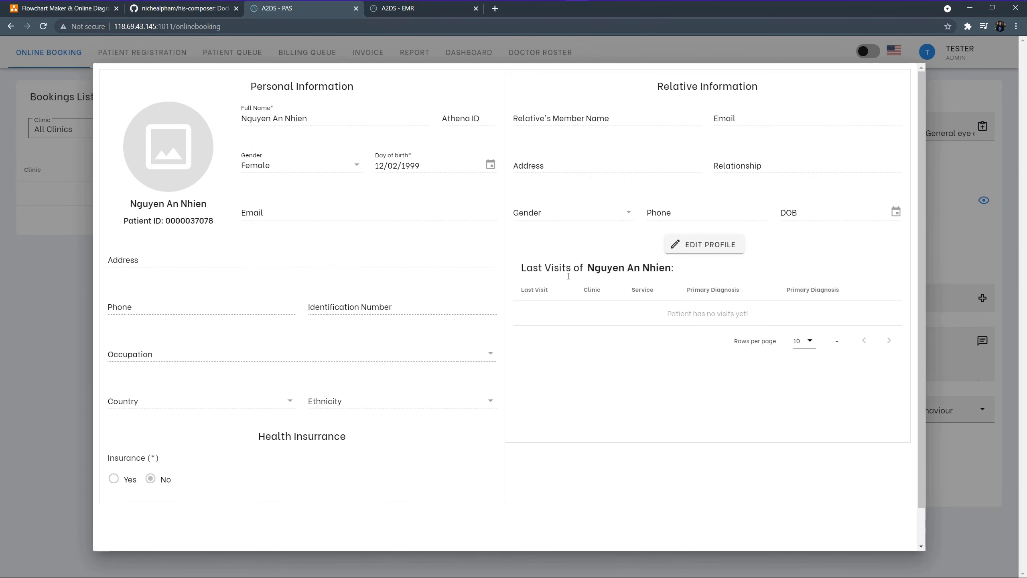
{"action": "left_click", "coordinate": [966, 218]}
{"action": "left_click", "coordinate": [663, 311]}
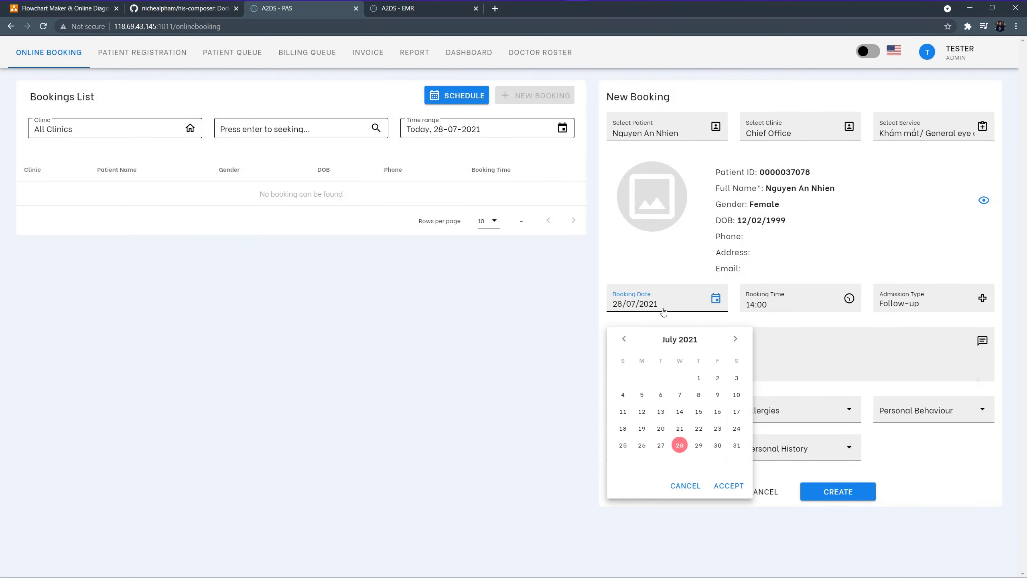
{"action": "left_click", "coordinate": [773, 310]}
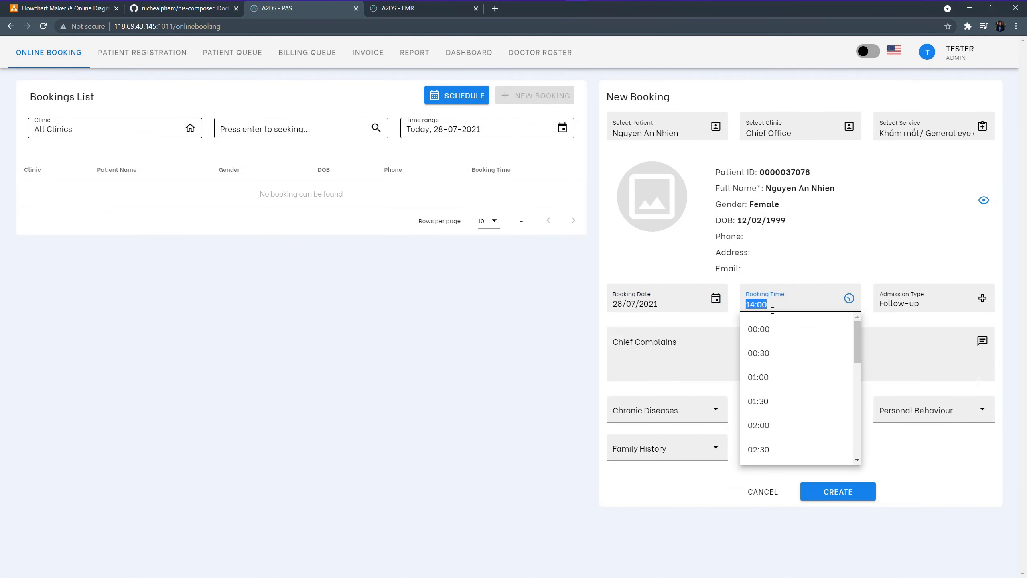
{"action": "left_click", "coordinate": [845, 257]}
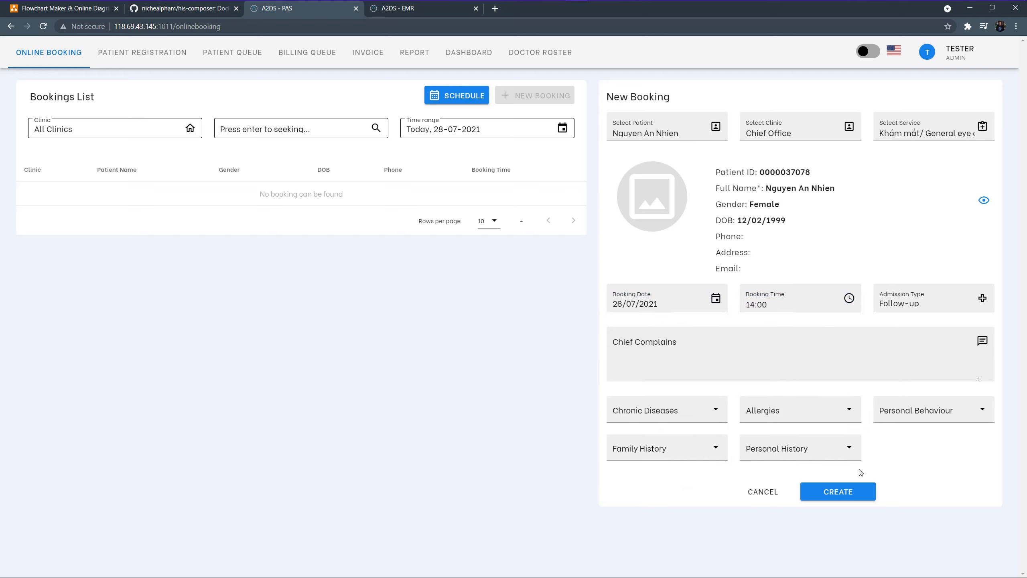
{"action": "left_click", "coordinate": [859, 491]}
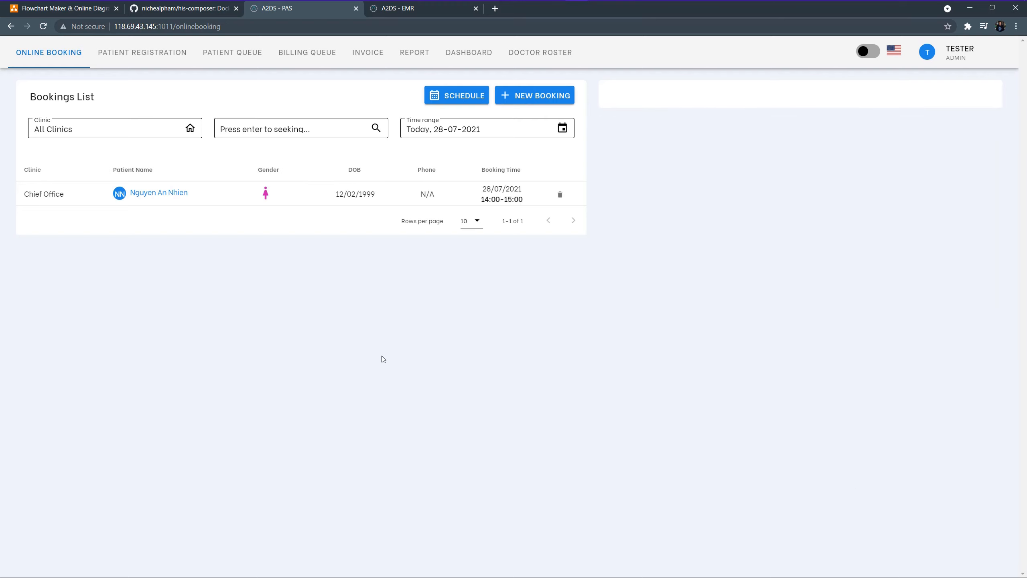
Check in the booked patient and admit them for the 200.000 VND general eye examination package
{"action": "left_click", "coordinate": [173, 197]}
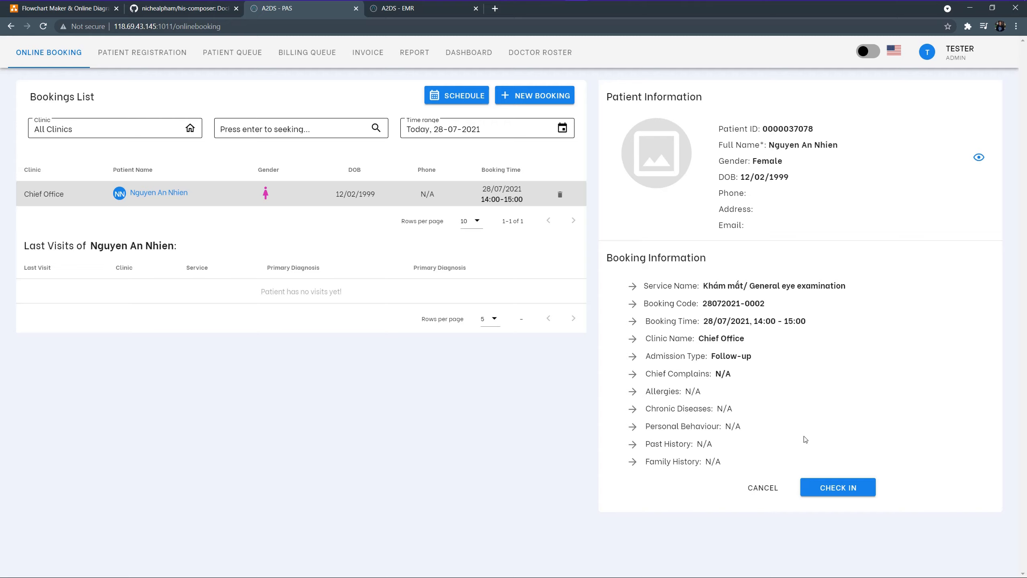
{"action": "left_click", "coordinate": [836, 491]}
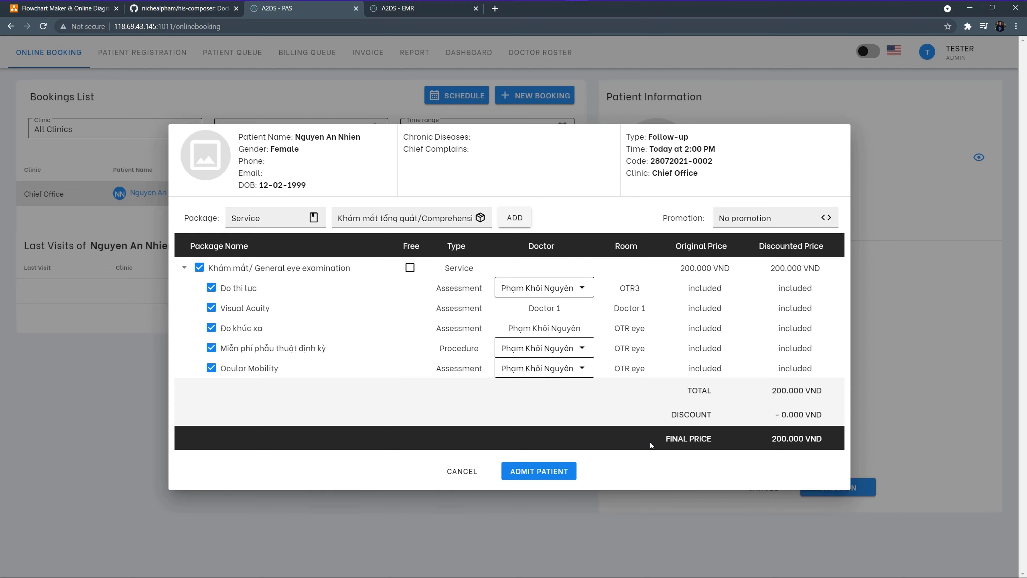
{"action": "left_click", "coordinate": [537, 472]}
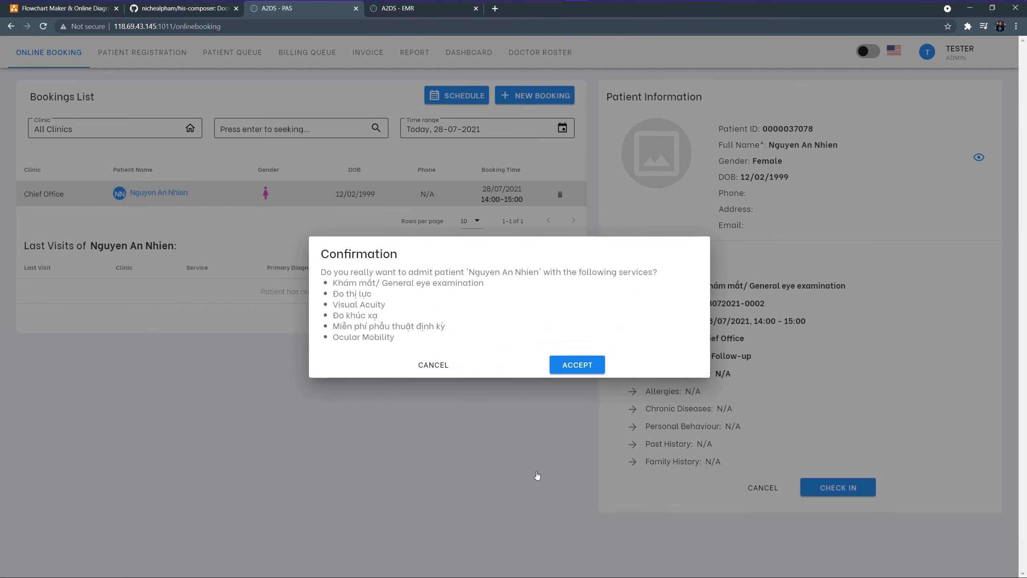
{"action": "left_click", "coordinate": [583, 373]}
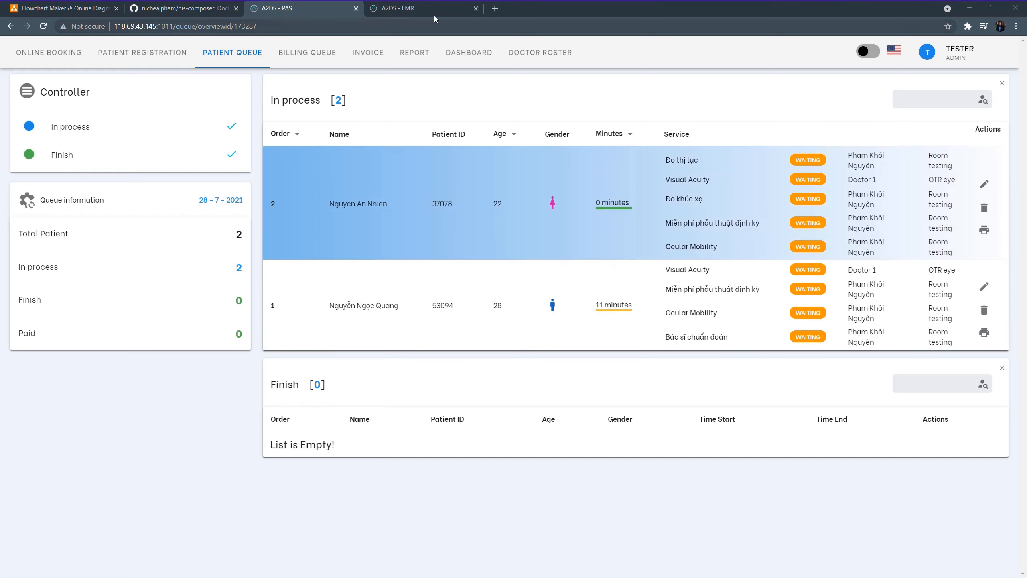
Switch to the A2DS EMR sign-in page
{"action": "left_click", "coordinate": [433, 12]}
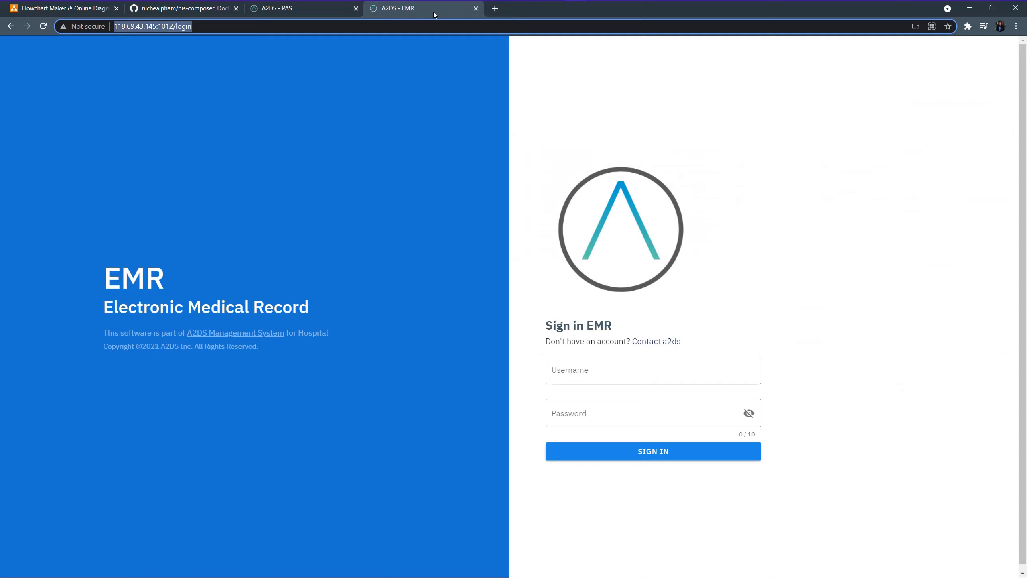
Sign in to A2DS EMR with the demo username and password
{"action": "left_click", "coordinate": [605, 362]}
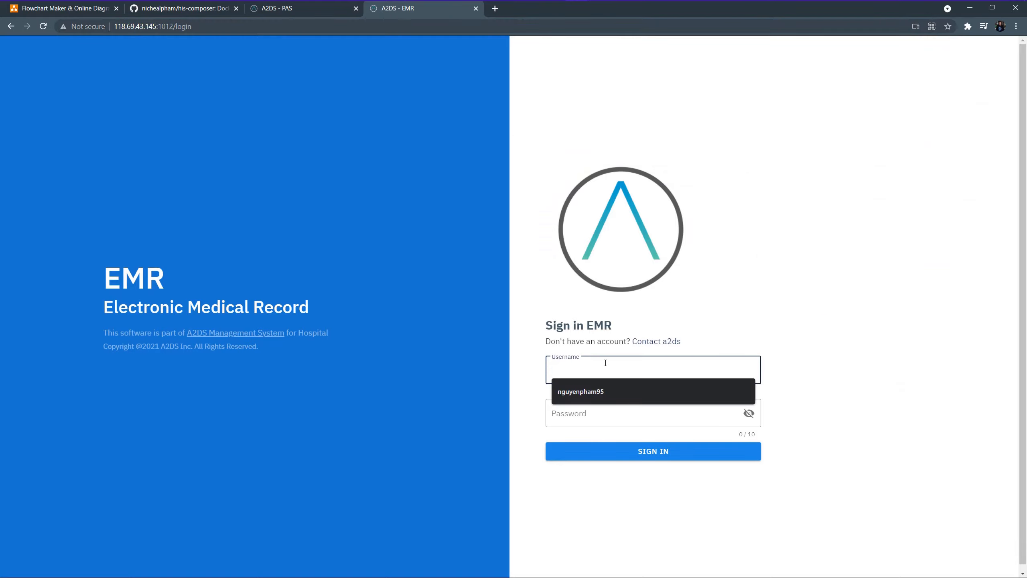
{"action": "type", "text": "test"}
{"action": "key", "text": "Tab"}
{"action": "type", "text": "t"}
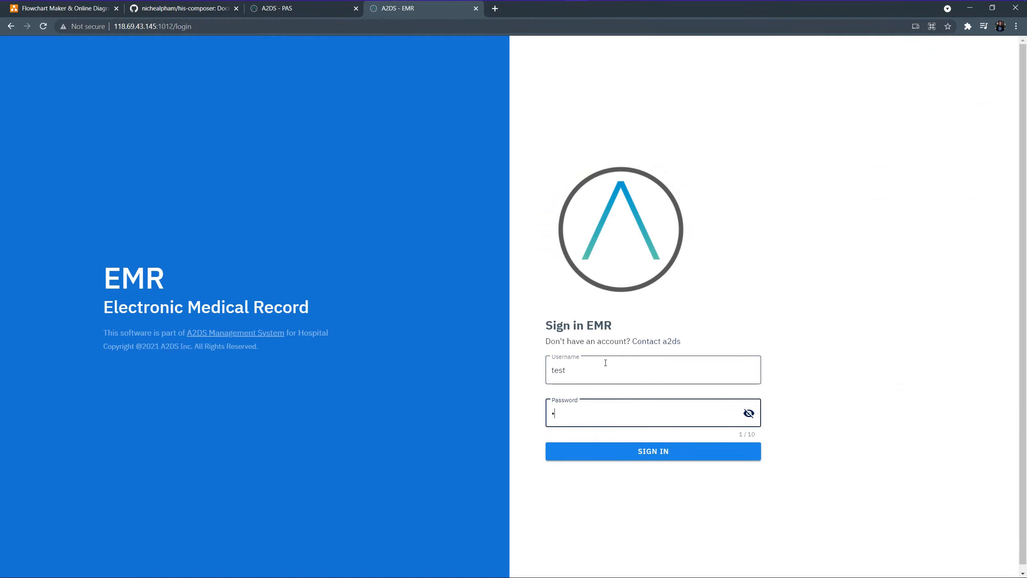
{"action": "type", "text": "est1"}
{"action": "left_click", "coordinate": [624, 457]}
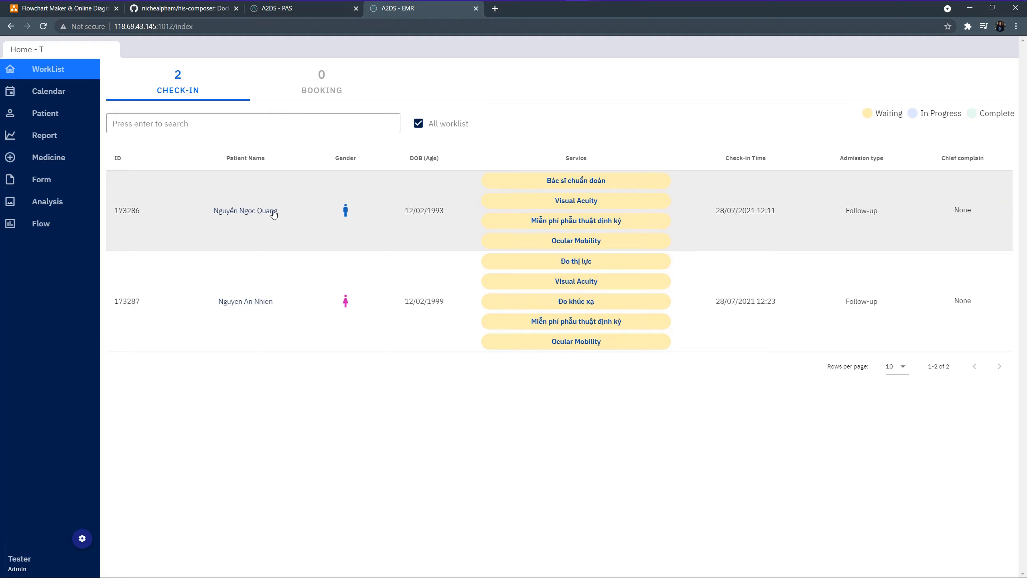
Open the records of both checked-in patients from the WorkList
{"action": "left_click", "coordinate": [271, 212]}
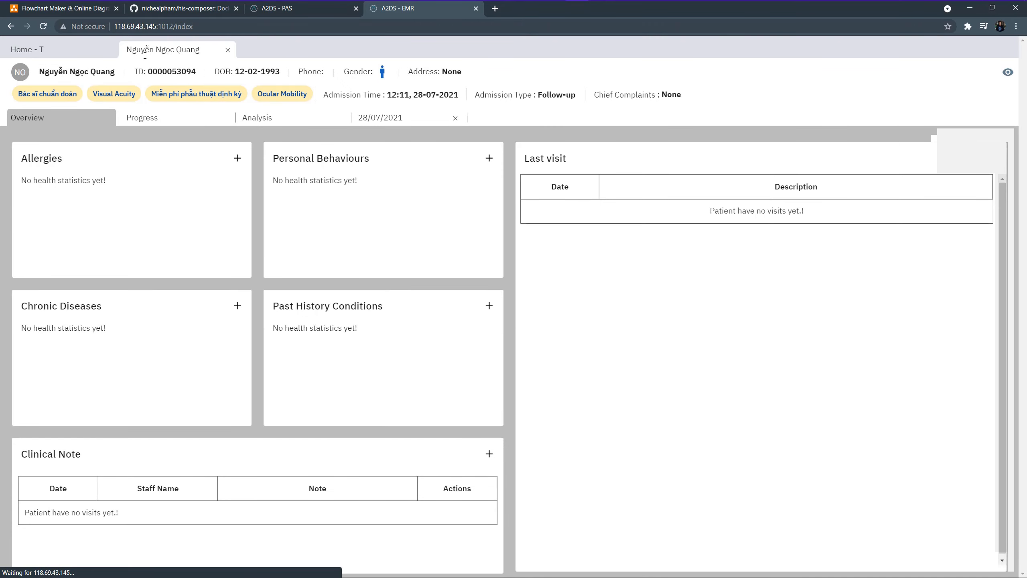
{"action": "left_click", "coordinate": [93, 52]}
{"action": "left_click", "coordinate": [274, 223]}
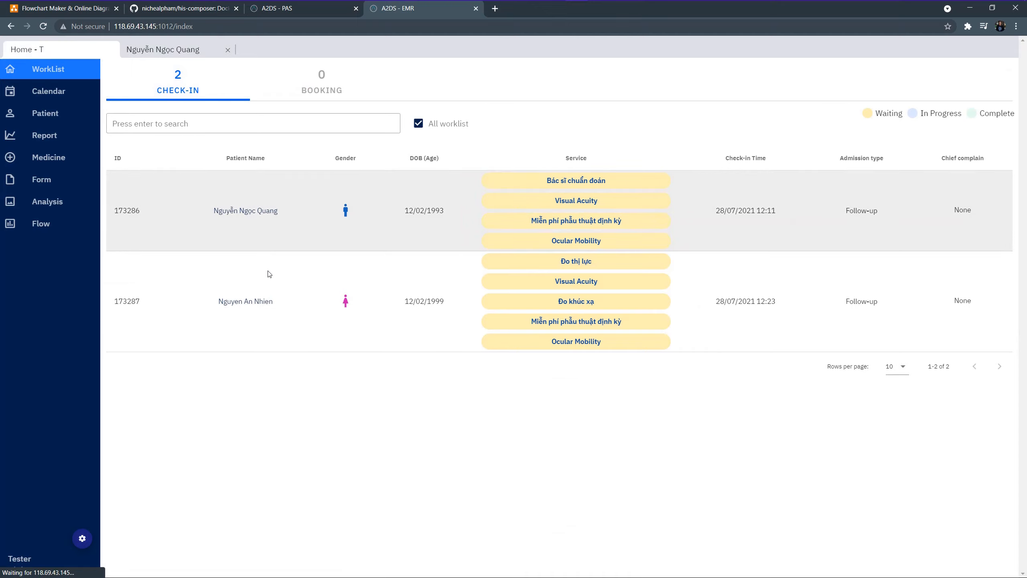
{"action": "left_click", "coordinate": [263, 301]}
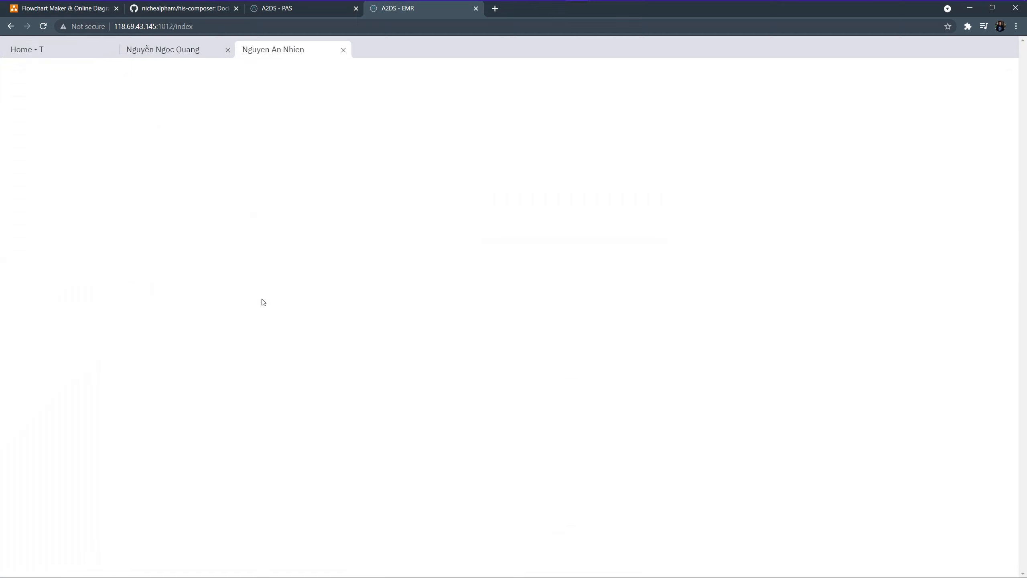
Return to the first patient's record, review their profile, and view the Progress summary
{"action": "left_click", "coordinate": [204, 51]}
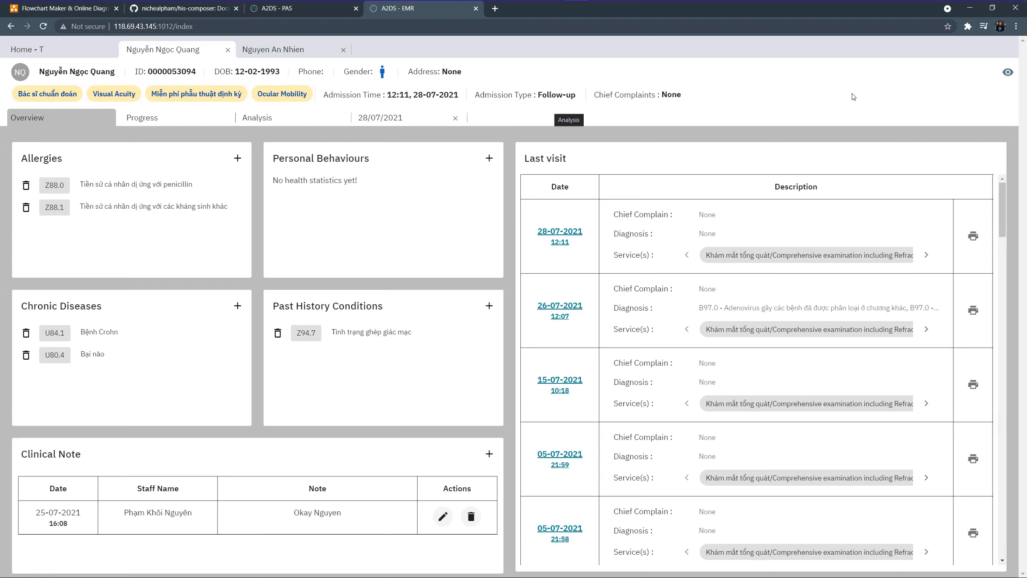
{"action": "left_click", "coordinate": [710, 111]}
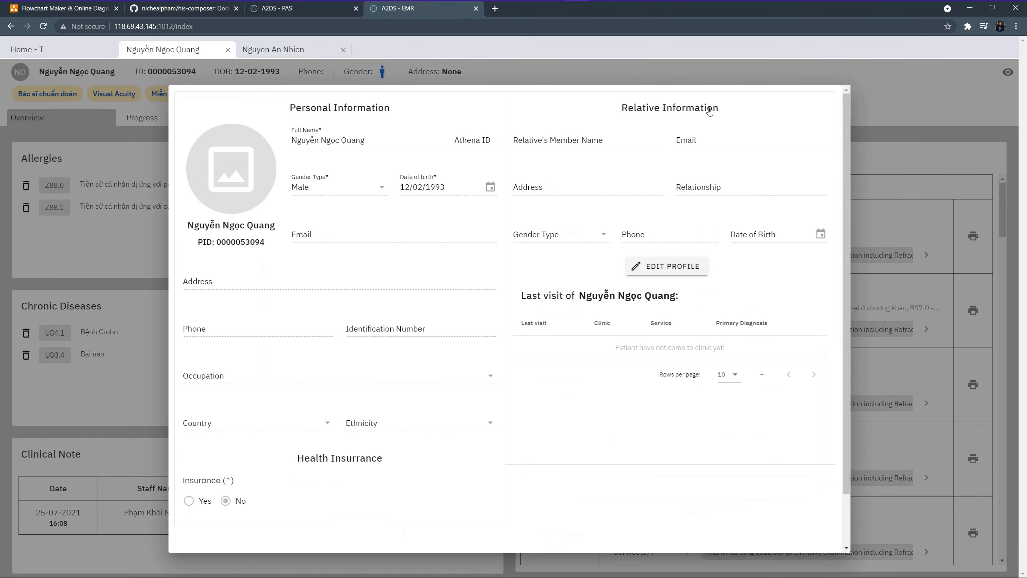
{"action": "left_click", "coordinate": [158, 188]}
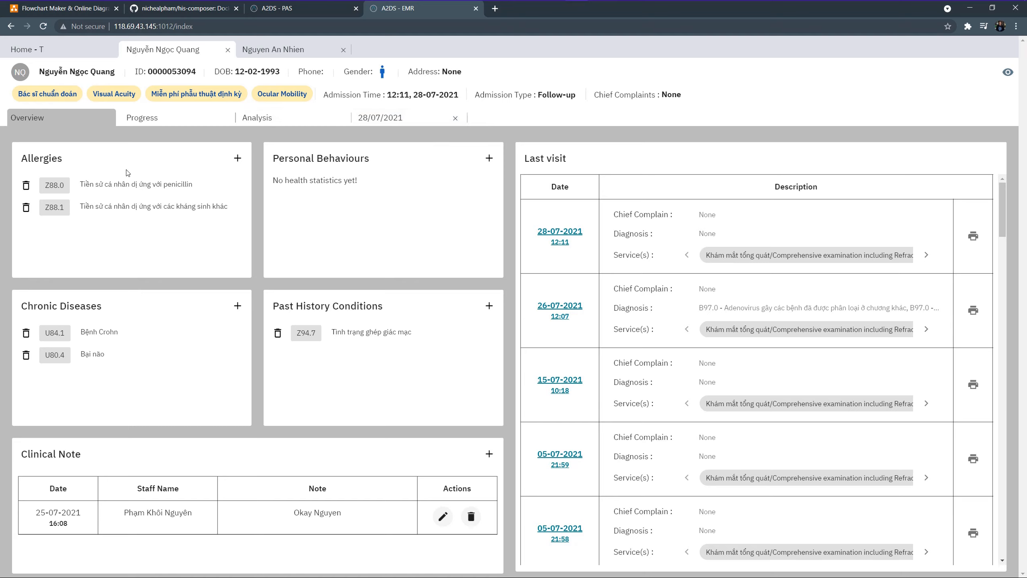
{"action": "scroll", "coordinate": [203, 262], "scroll_direction": "down", "scroll_amount": 1}
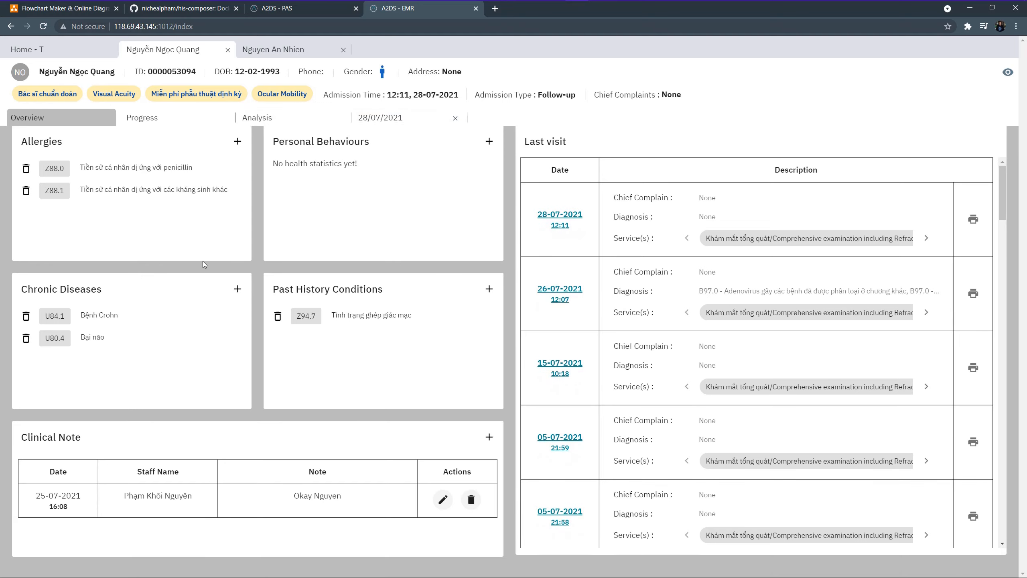
{"action": "scroll", "coordinate": [203, 262], "scroll_direction": "up", "scroll_amount": 1}
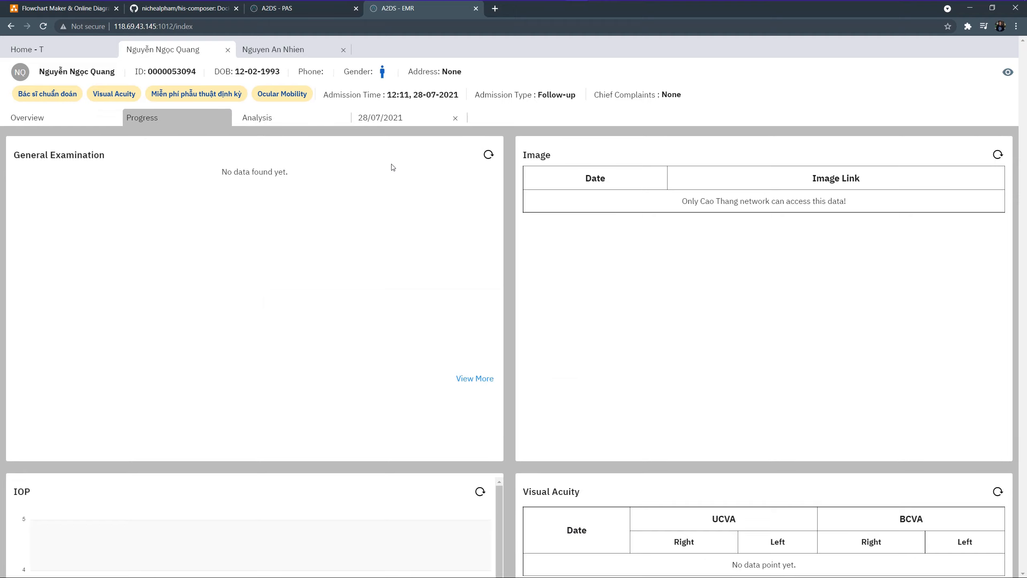
Scroll through the Progress panels and open the 28/07/2021 visit's Chief-Complaints form
{"action": "scroll", "coordinate": [450, 306], "scroll_direction": "down", "scroll_amount": 4}
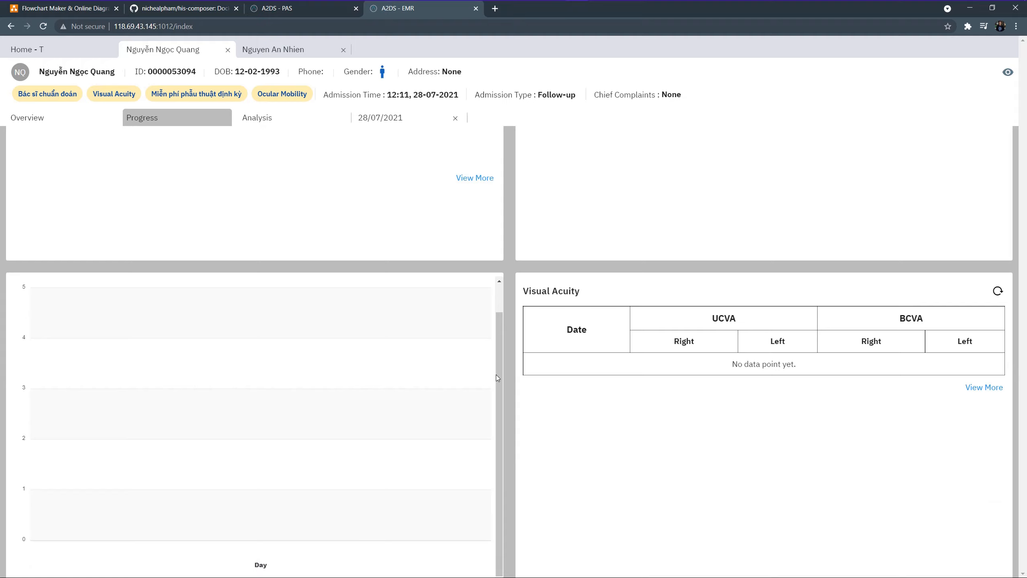
{"action": "scroll", "coordinate": [497, 378], "scroll_direction": "down", "scroll_amount": 3}
{"action": "scroll", "coordinate": [498, 378], "scroll_direction": "down", "scroll_amount": 3}
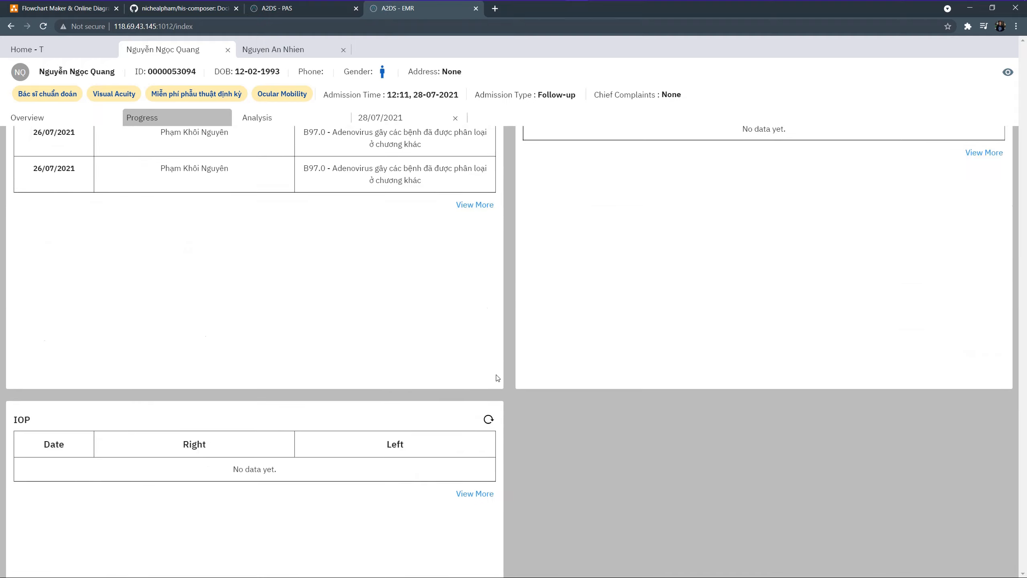
{"action": "scroll", "coordinate": [497, 378], "scroll_direction": "down", "scroll_amount": 4}
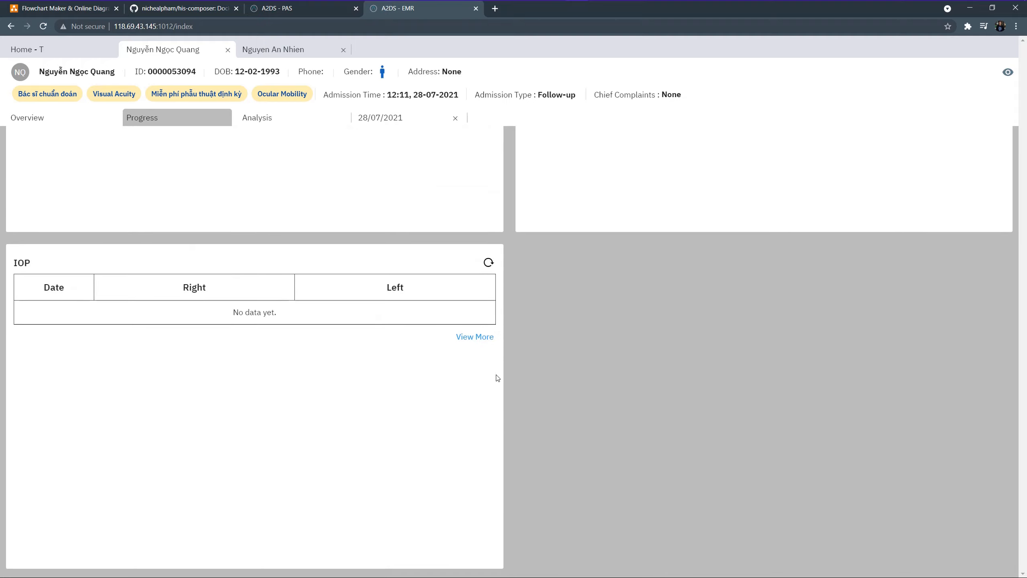
{"action": "scroll", "coordinate": [497, 378], "scroll_direction": "up", "scroll_amount": 10}
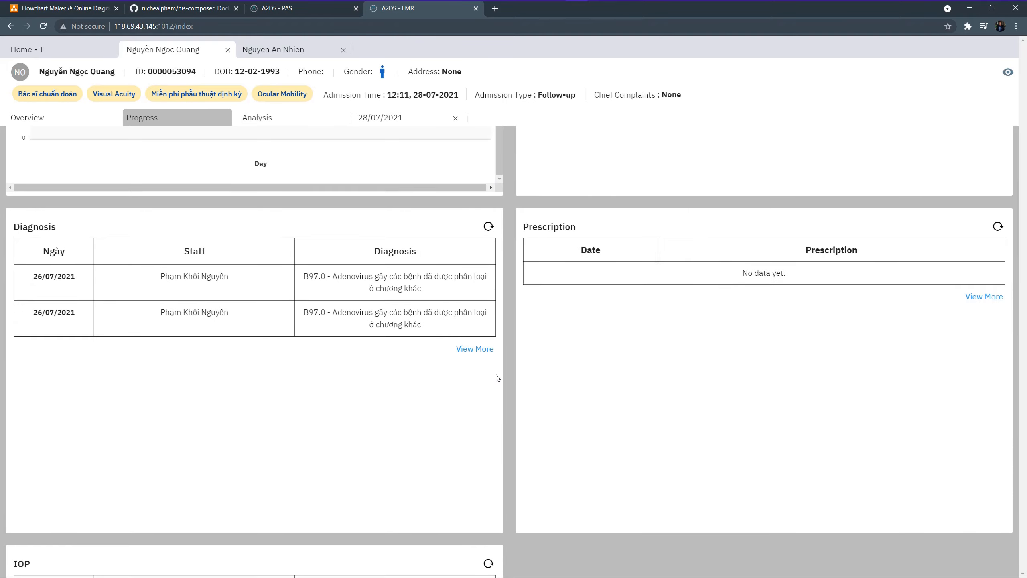
{"action": "left_click", "coordinate": [406, 119]}
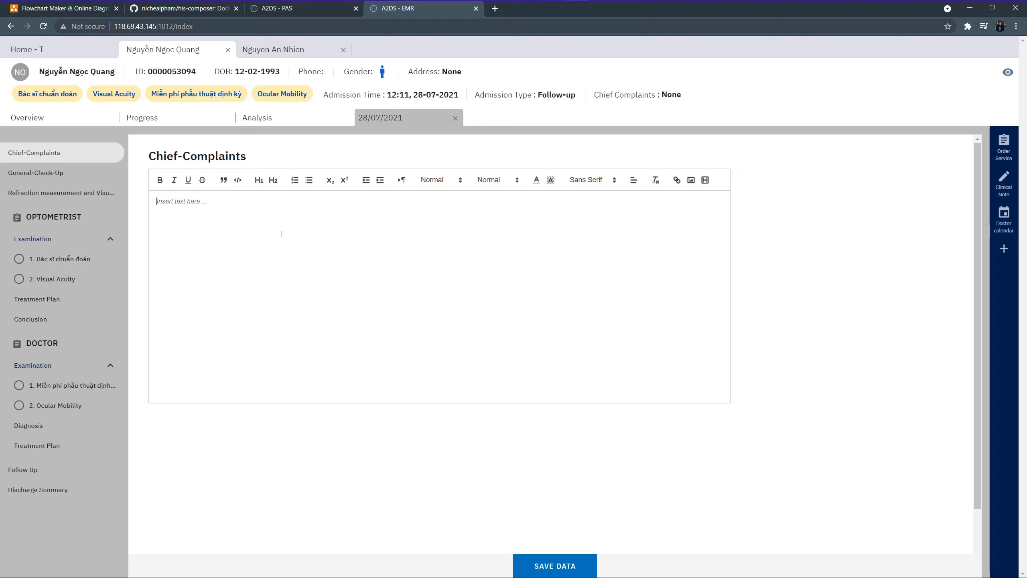
Save 'okay' as the chief complaint and bring up the Bác sĩ chuẩn đoán form
{"action": "type", "text": "okay"}
{"action": "left_click", "coordinate": [561, 564]}
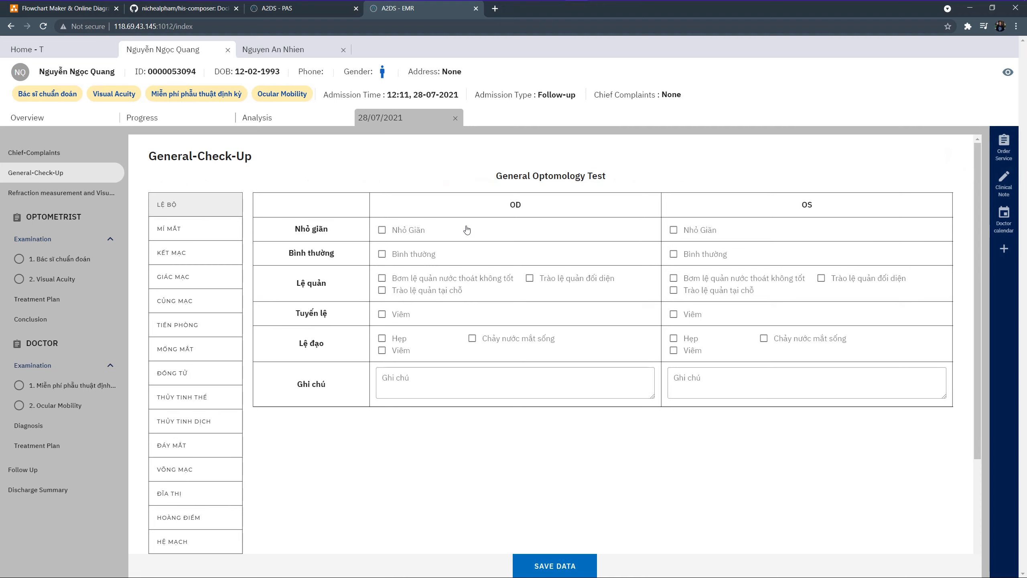
{"action": "left_click", "coordinate": [104, 265]}
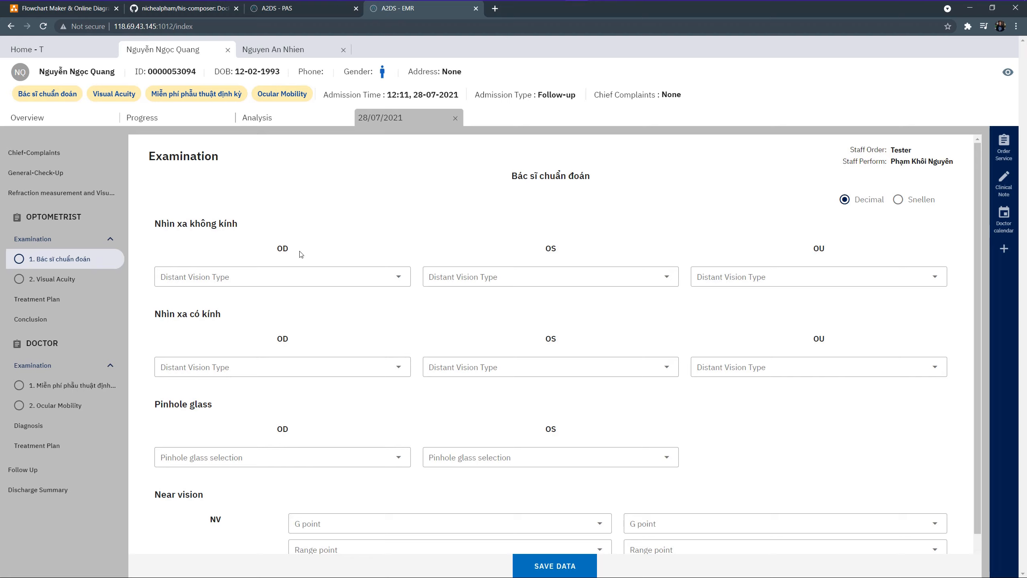
Record right-eye unaided vision as Đếm ngón tay 4.5 and with-glasses vision as Bóng bàn tay
{"action": "left_click", "coordinate": [359, 277]}
{"action": "left_click", "coordinate": [270, 302]}
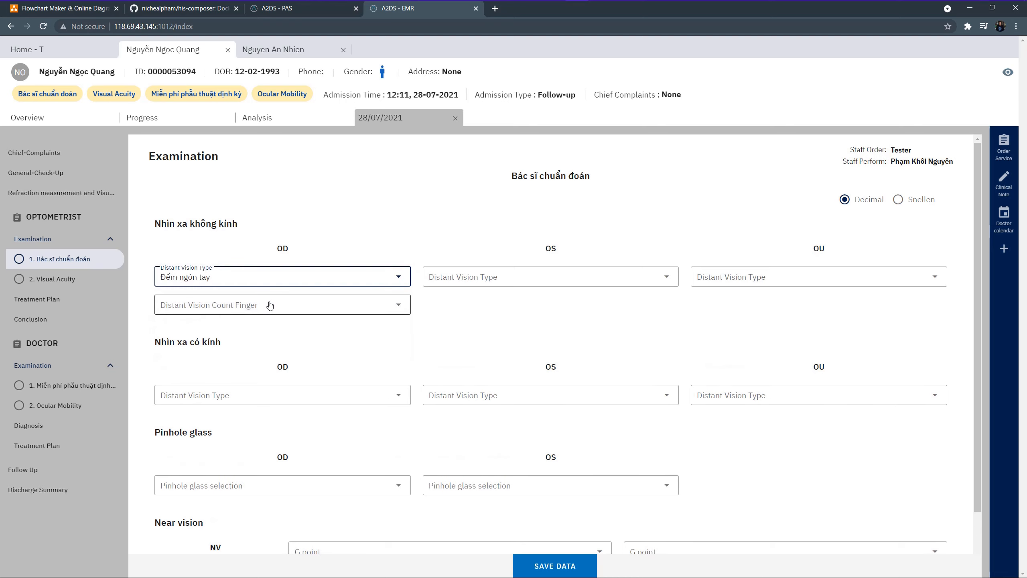
{"action": "left_click", "coordinate": [270, 305]}
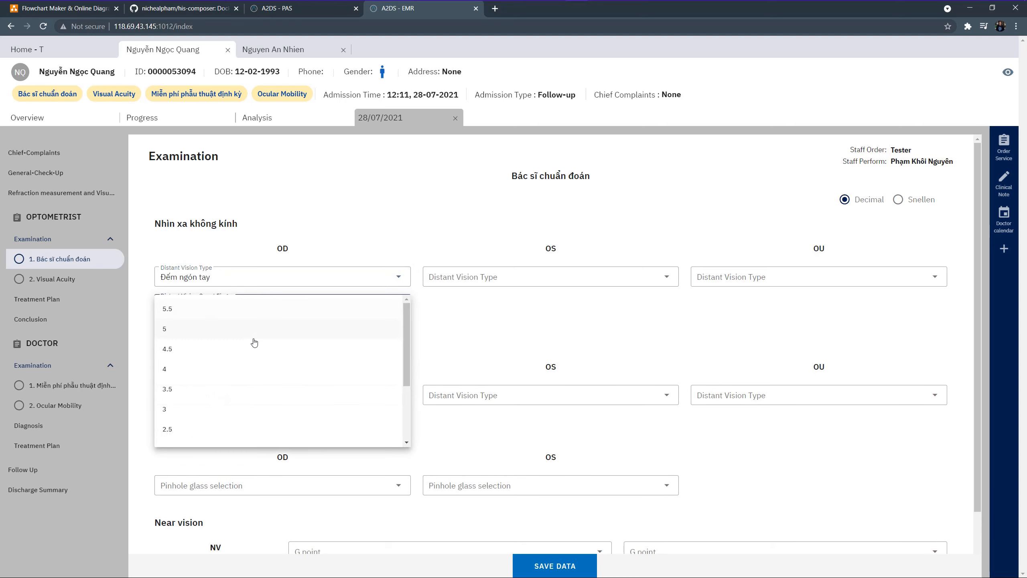
{"action": "left_click", "coordinate": [259, 348]}
{"action": "scroll", "coordinate": [284, 354], "scroll_direction": "down", "scroll_amount": 1}
{"action": "left_click", "coordinate": [327, 347]}
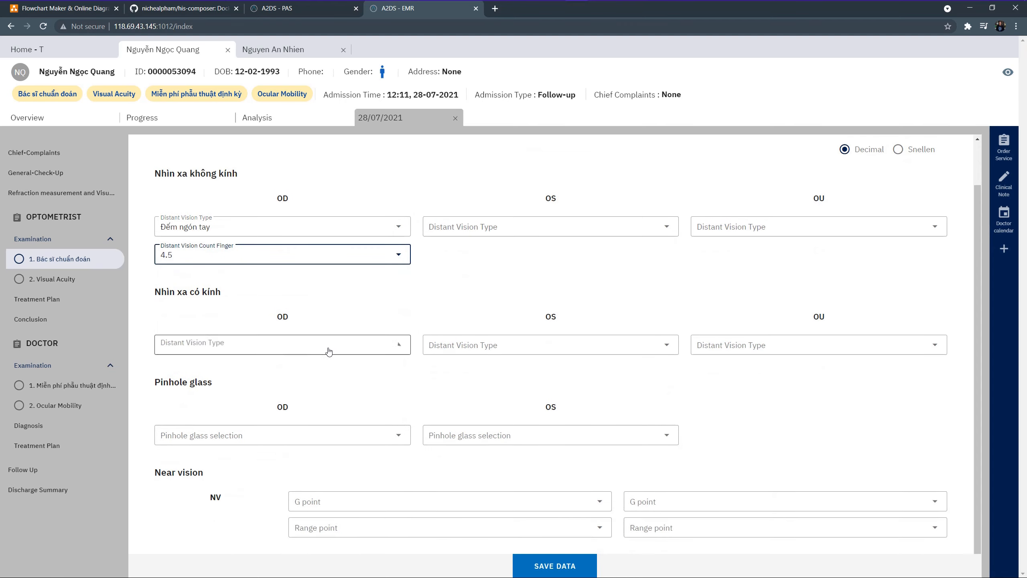
{"action": "left_click", "coordinate": [323, 389]}
Set the right-eye pinhole result to Kính lỗ không tăng and near vision G point to G2
{"action": "scroll", "coordinate": [329, 404], "scroll_direction": "down", "scroll_amount": 1}
{"action": "left_click", "coordinate": [335, 425]}
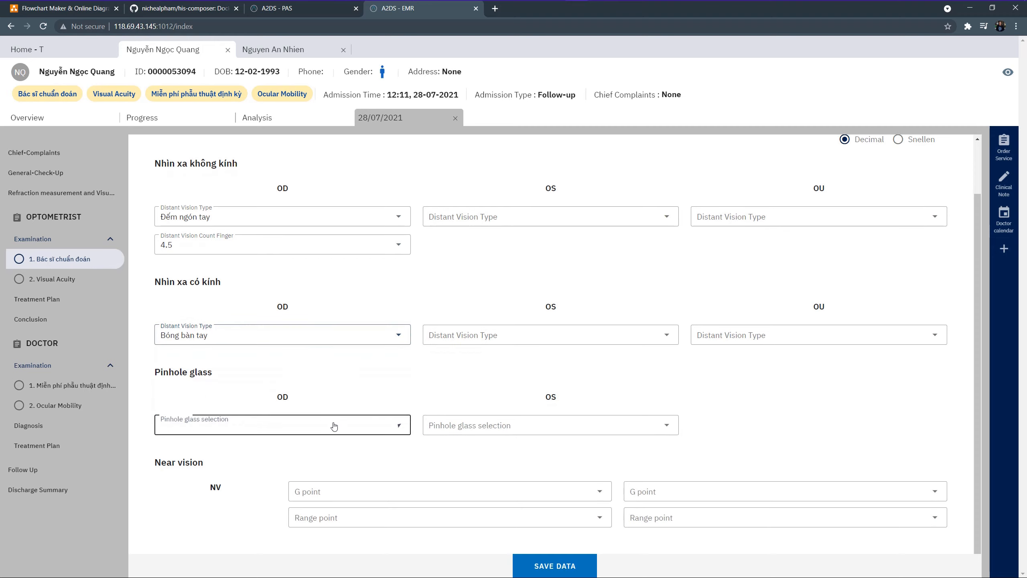
{"action": "left_click", "coordinate": [320, 462]}
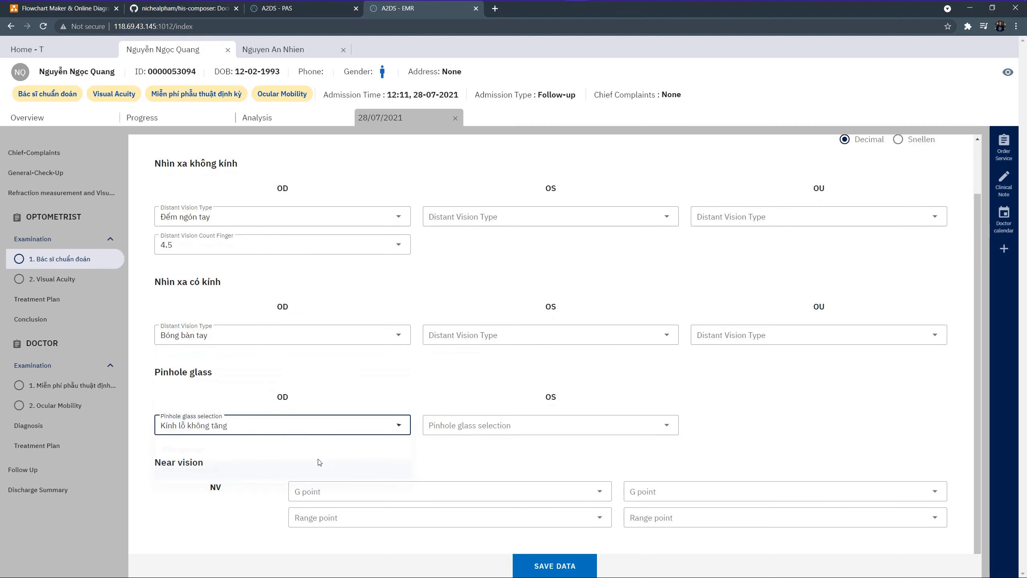
{"action": "left_click", "coordinate": [449, 492]}
{"action": "left_click", "coordinate": [438, 485]}
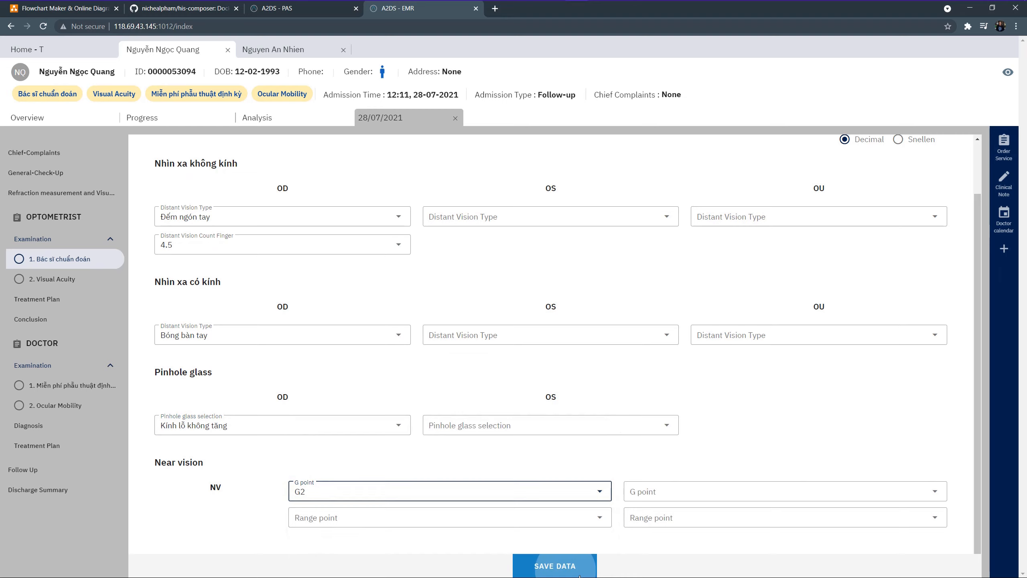
{"action": "left_click", "coordinate": [104, 284]}
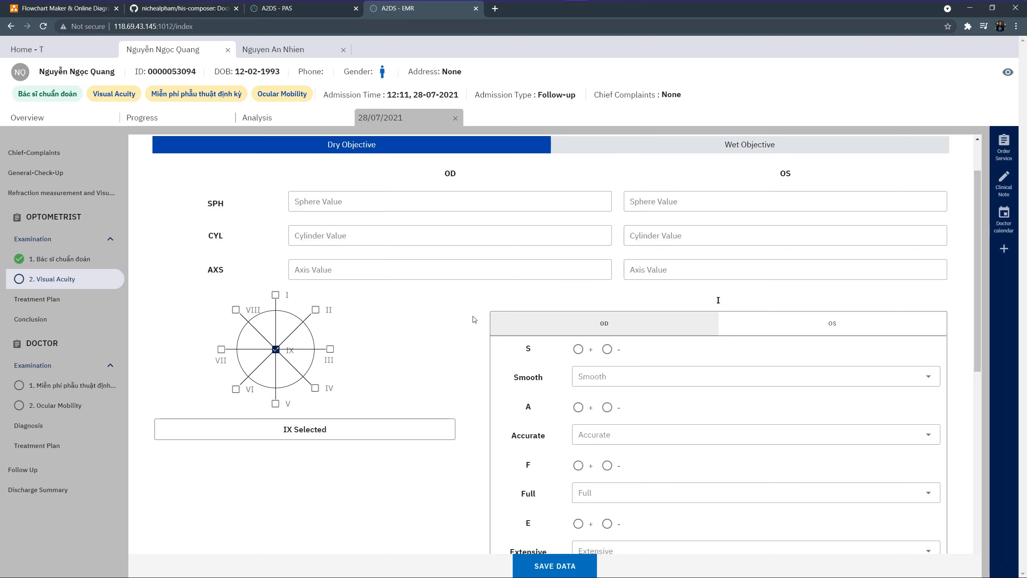
Record a right-eye Accurate result of +3 at gaze position III and save the Visual Acuity exam
{"action": "scroll", "coordinate": [473, 321], "scroll_direction": "down", "scroll_amount": 1}
{"action": "left_click", "coordinate": [329, 299]}
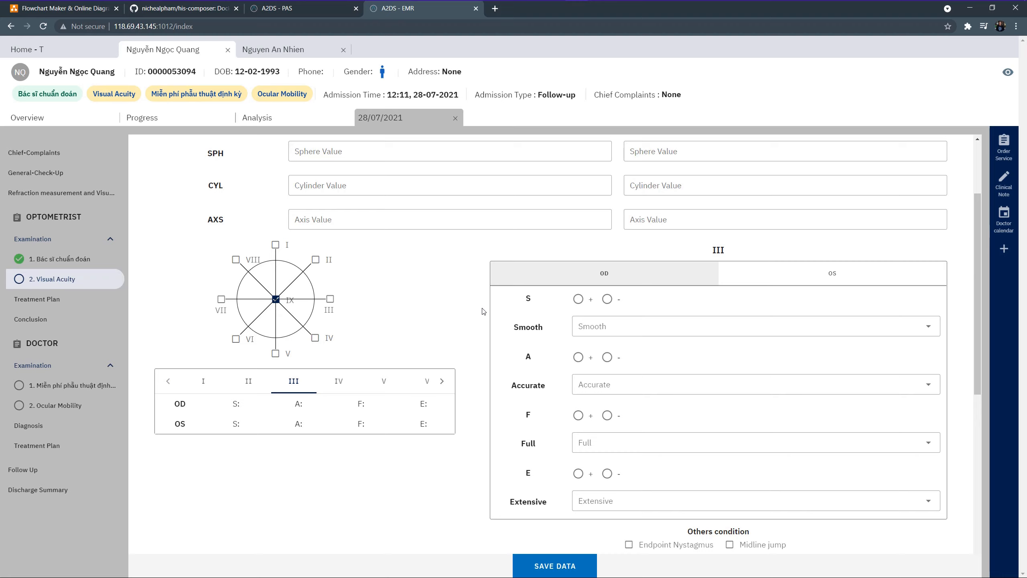
{"action": "left_click", "coordinate": [578, 357]}
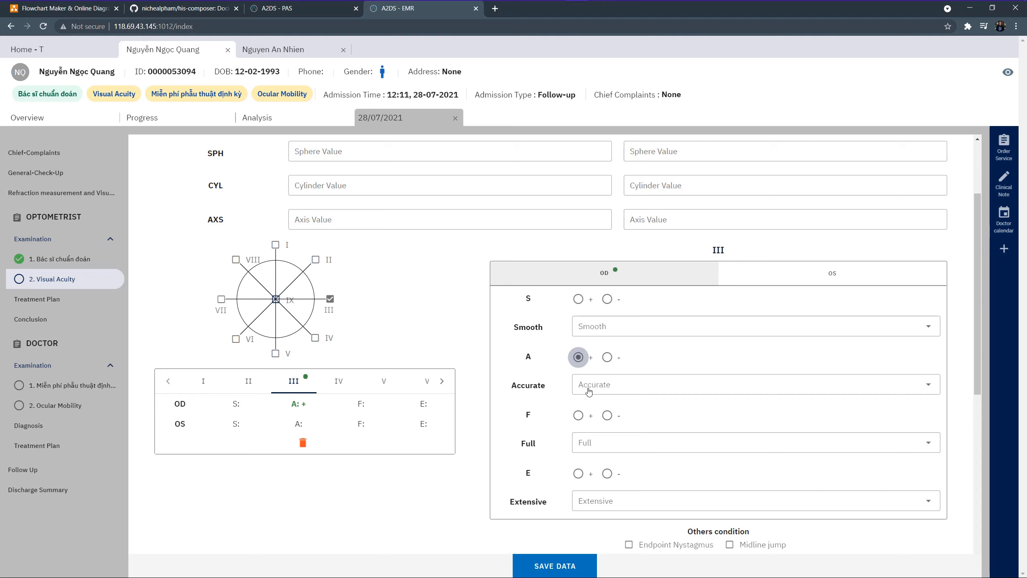
{"action": "left_click", "coordinate": [587, 387]}
{"action": "left_click", "coordinate": [588, 408]}
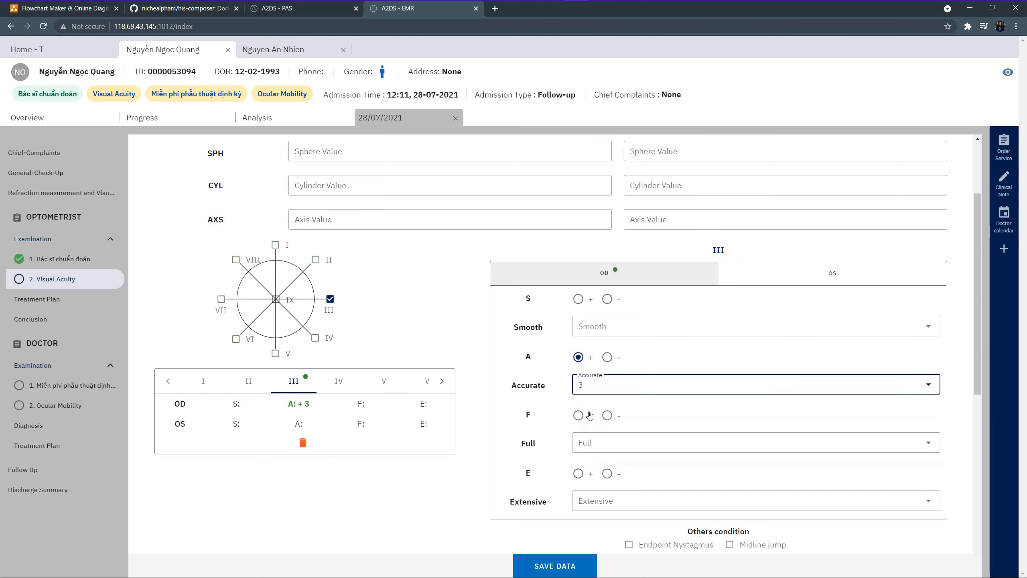
{"action": "scroll", "coordinate": [589, 415], "scroll_direction": "down", "scroll_amount": 2}
{"action": "scroll", "coordinate": [589, 414], "scroll_direction": "down", "scroll_amount": 7}
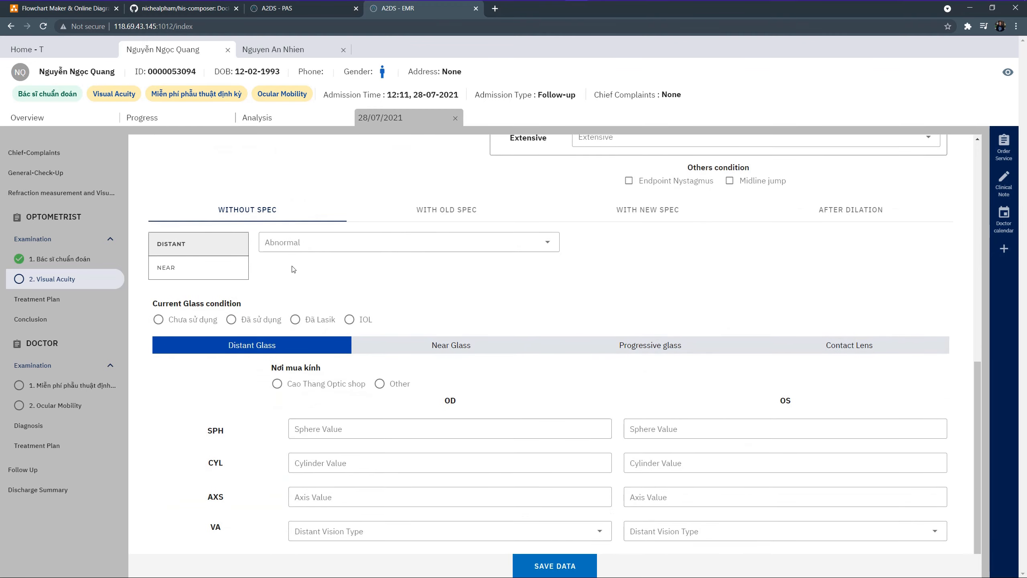
{"action": "left_click", "coordinate": [554, 566]}
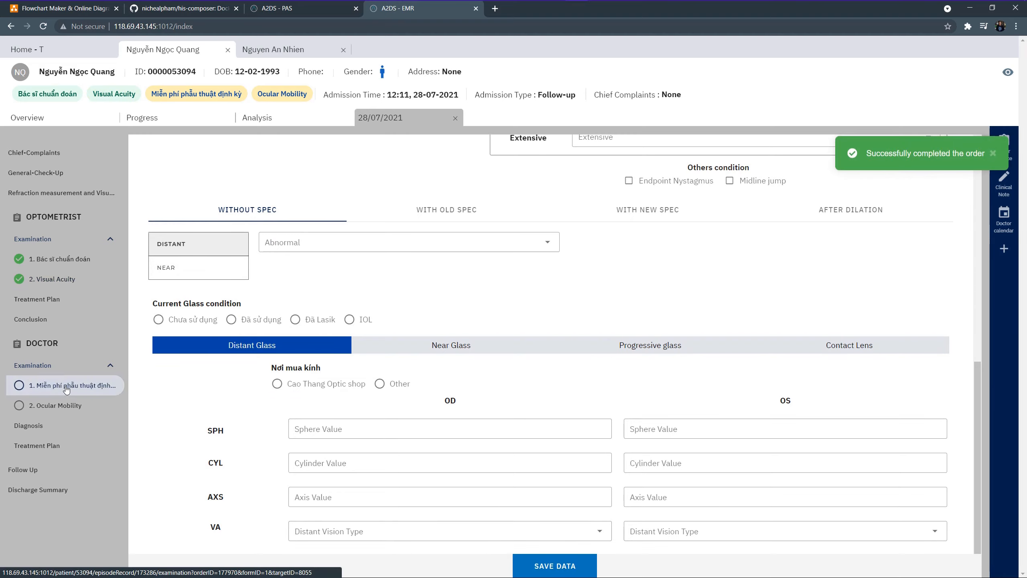
Save the current exam and complete the Ocular Mobility exam
{"action": "left_click", "coordinate": [555, 565]}
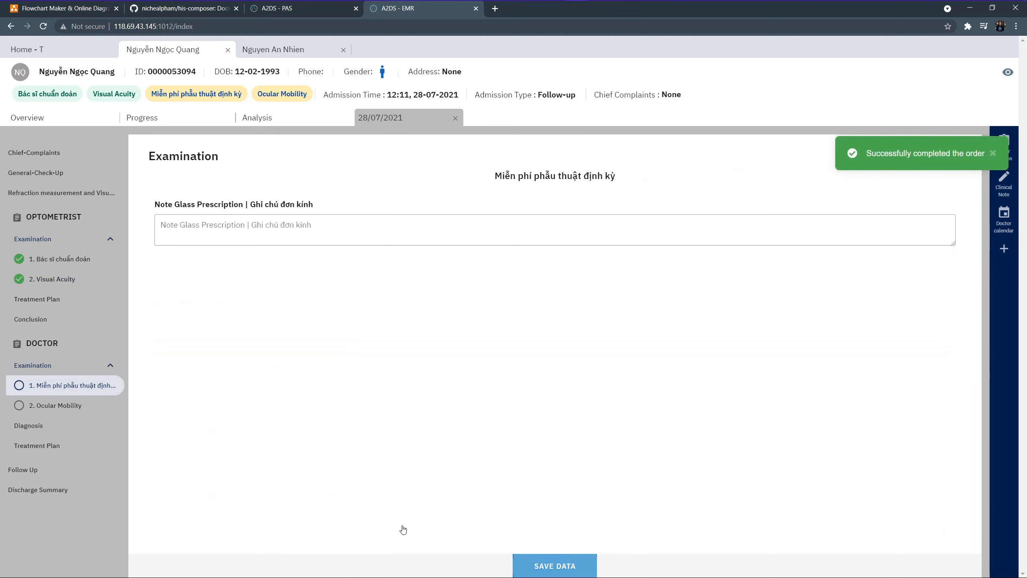
{"action": "left_click", "coordinate": [87, 410]}
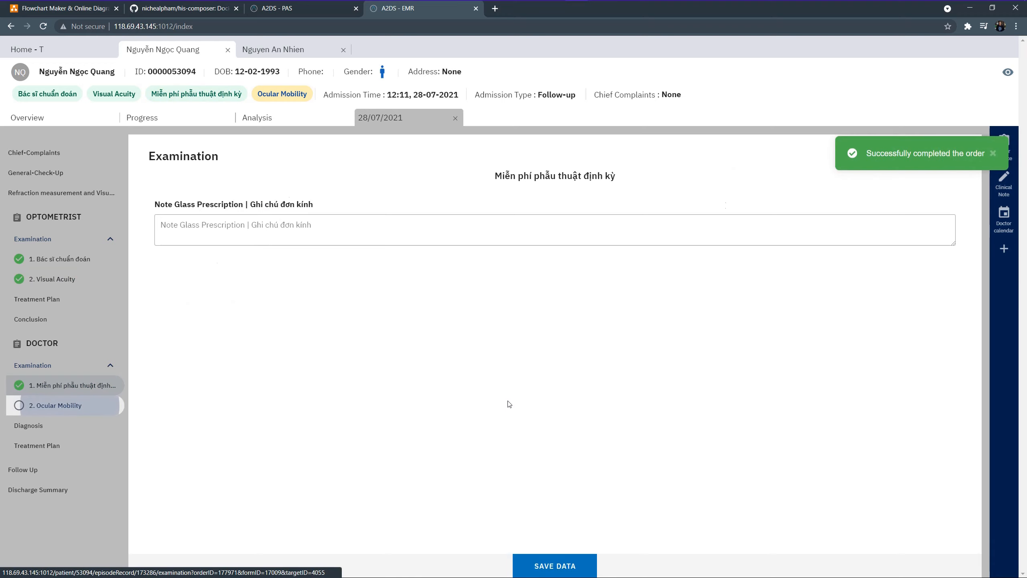
{"action": "left_click", "coordinate": [554, 566]}
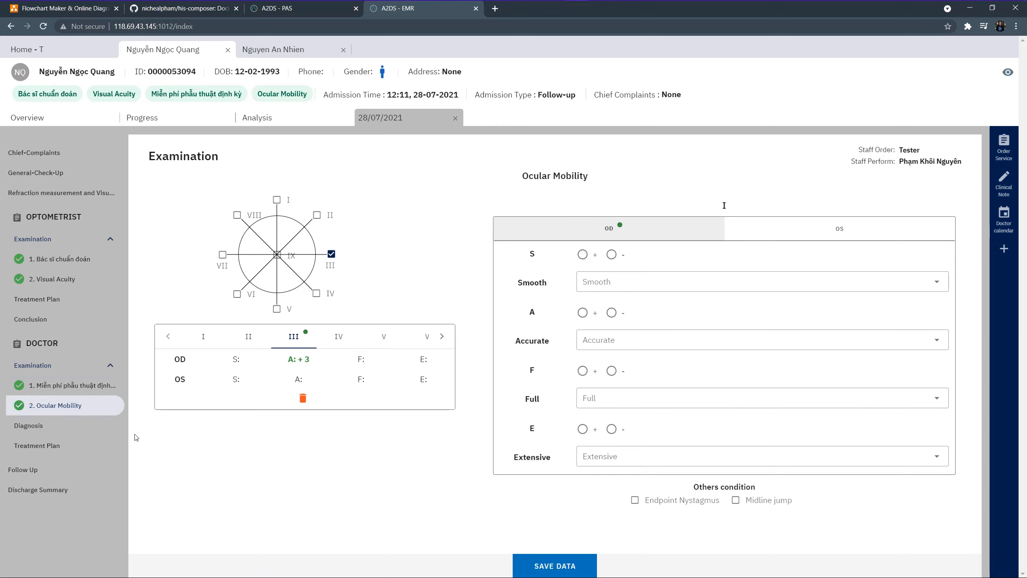
Add ICD-10 code B83.0 as the primary diagnosis for both eyes
{"action": "left_click", "coordinate": [106, 432]}
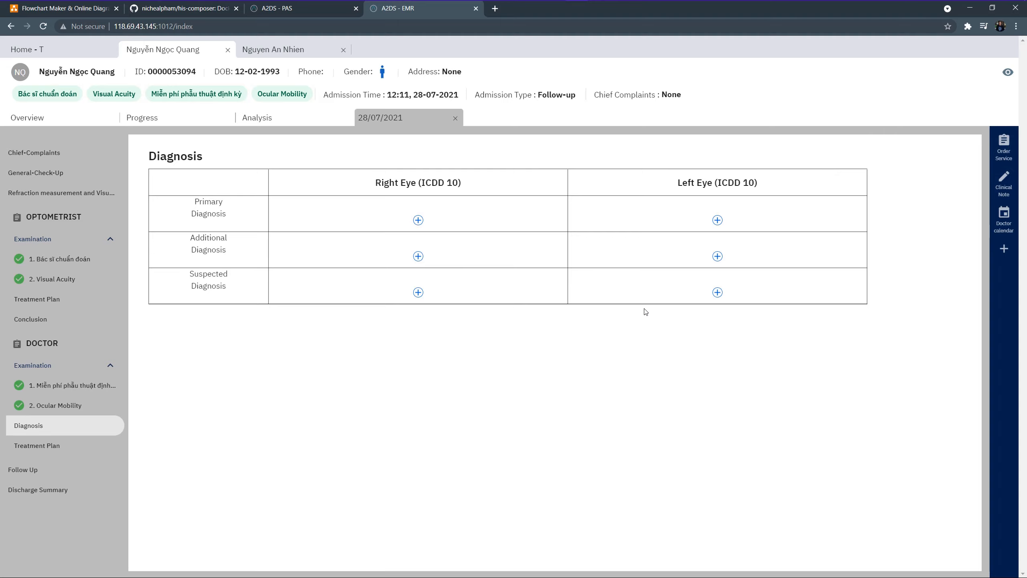
{"action": "left_click", "coordinate": [418, 220]}
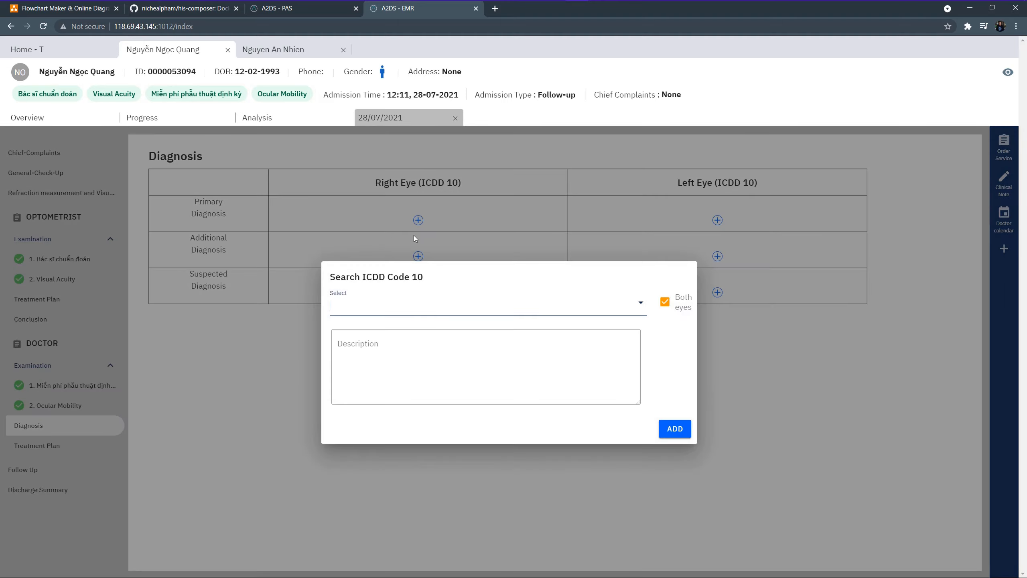
{"action": "left_click", "coordinate": [402, 308]}
{"action": "left_click", "coordinate": [410, 379]}
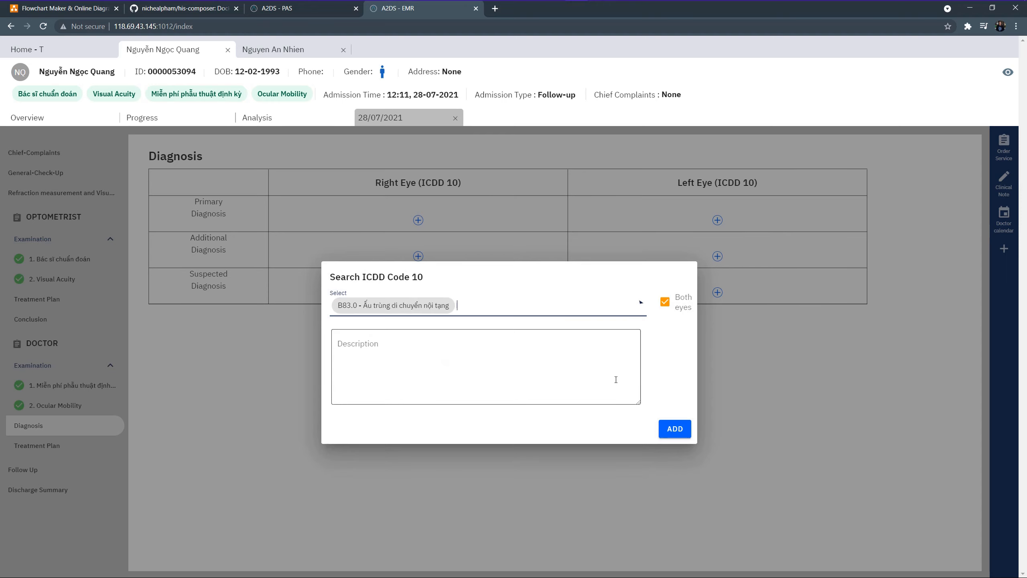
{"action": "left_click", "coordinate": [675, 429]}
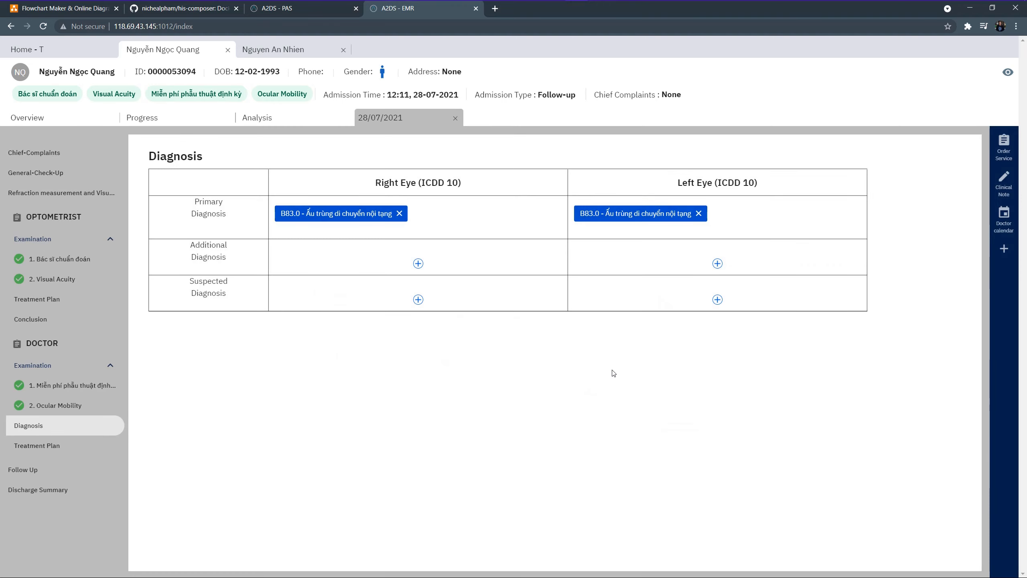
{"action": "left_click", "coordinate": [106, 453]}
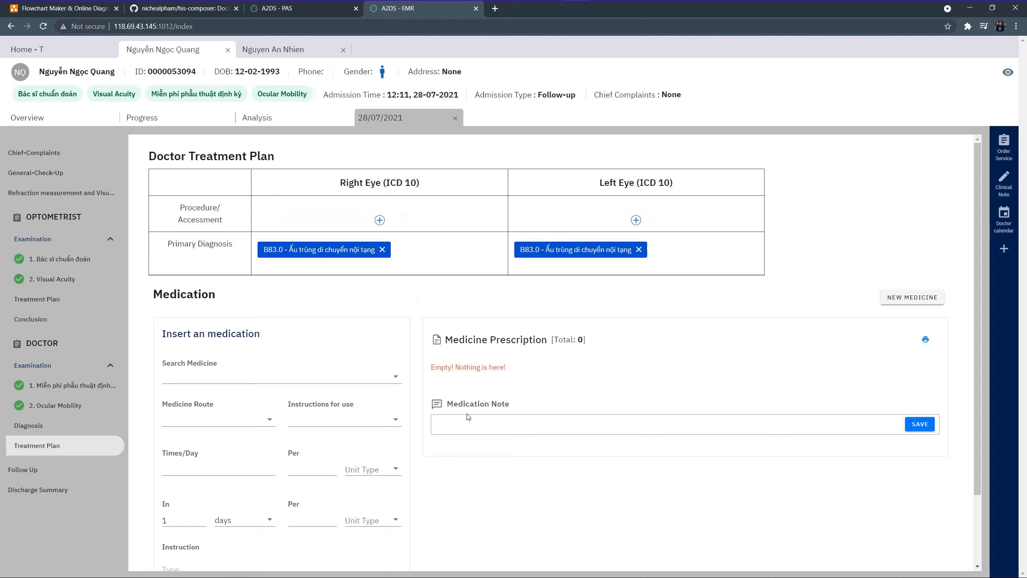
Prescribe Penisilin 10mg and save the prescription
{"action": "scroll", "coordinate": [468, 417], "scroll_direction": "down", "scroll_amount": 2}
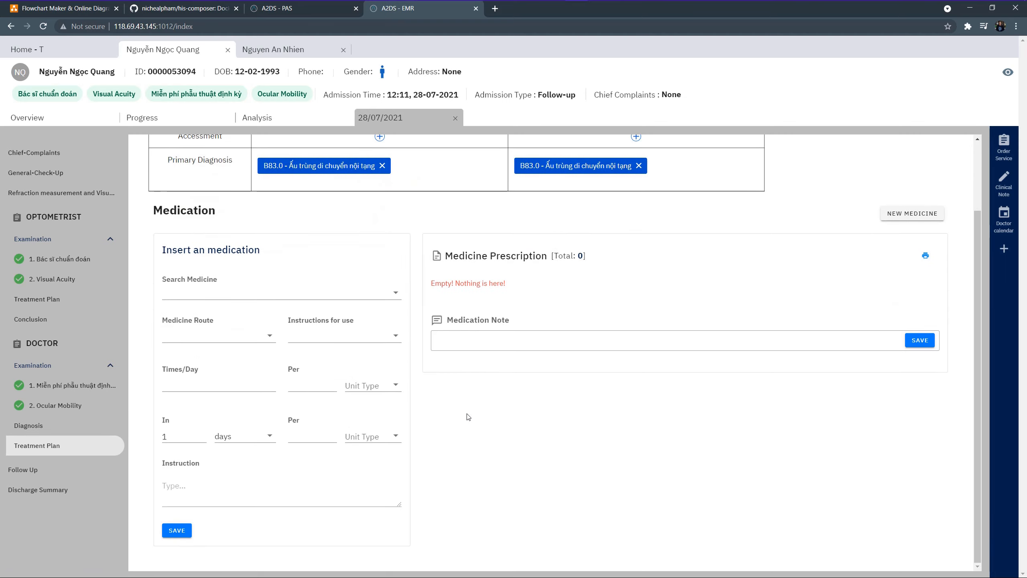
{"action": "left_click", "coordinate": [276, 298]}
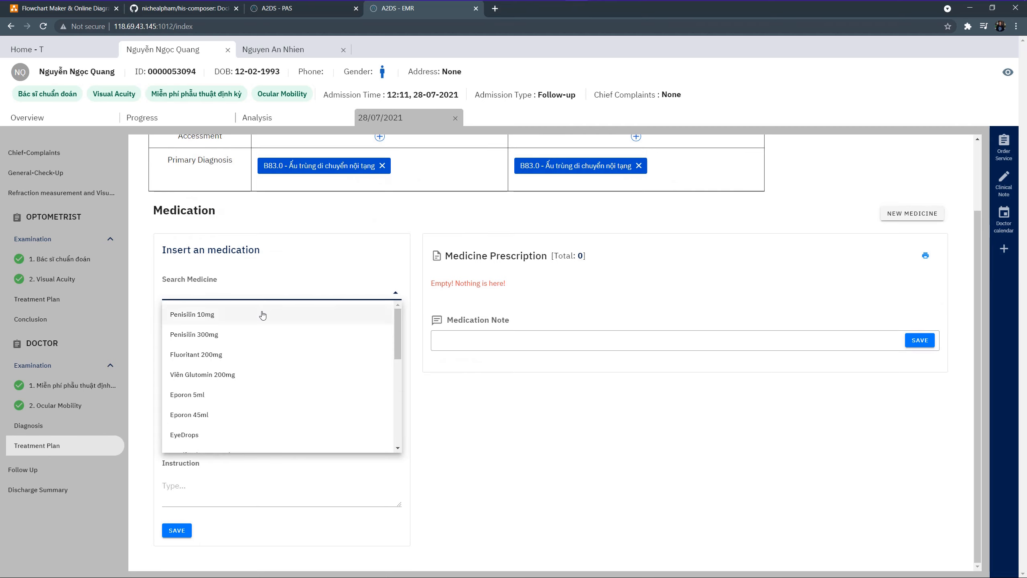
{"action": "left_click", "coordinate": [261, 312]}
{"action": "left_click", "coordinate": [177, 530]}
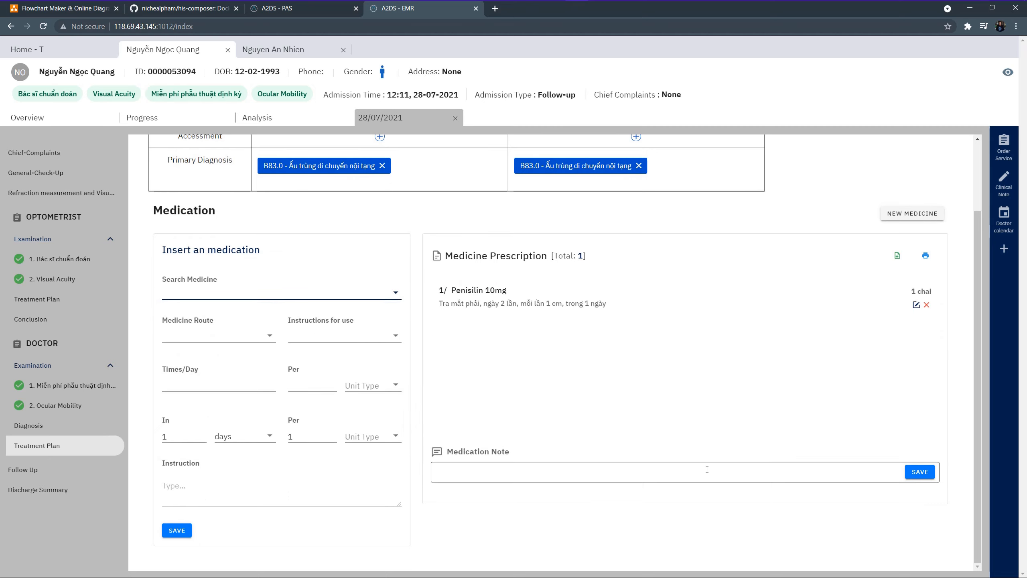
Go through Follow Up to the patient's Discharge Summary
{"action": "scroll", "coordinate": [708, 455], "scroll_direction": "up", "scroll_amount": 2}
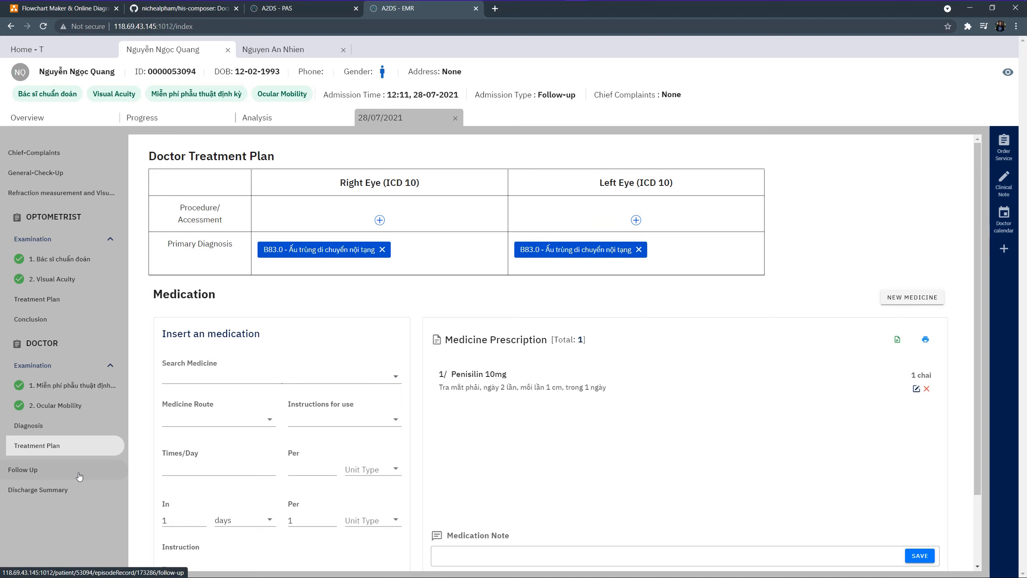
{"action": "left_click", "coordinate": [80, 474]}
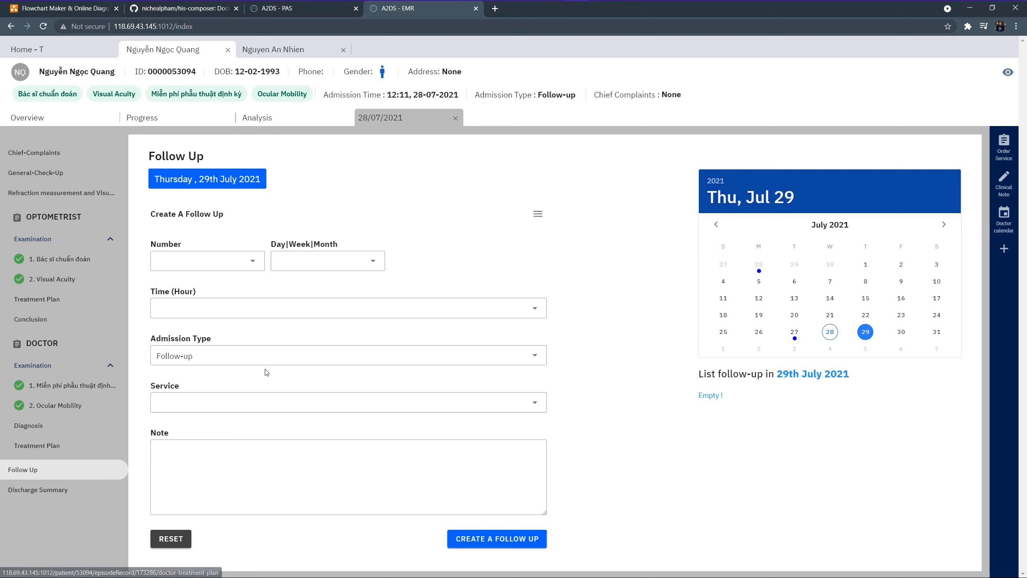
{"action": "left_click", "coordinate": [86, 494]}
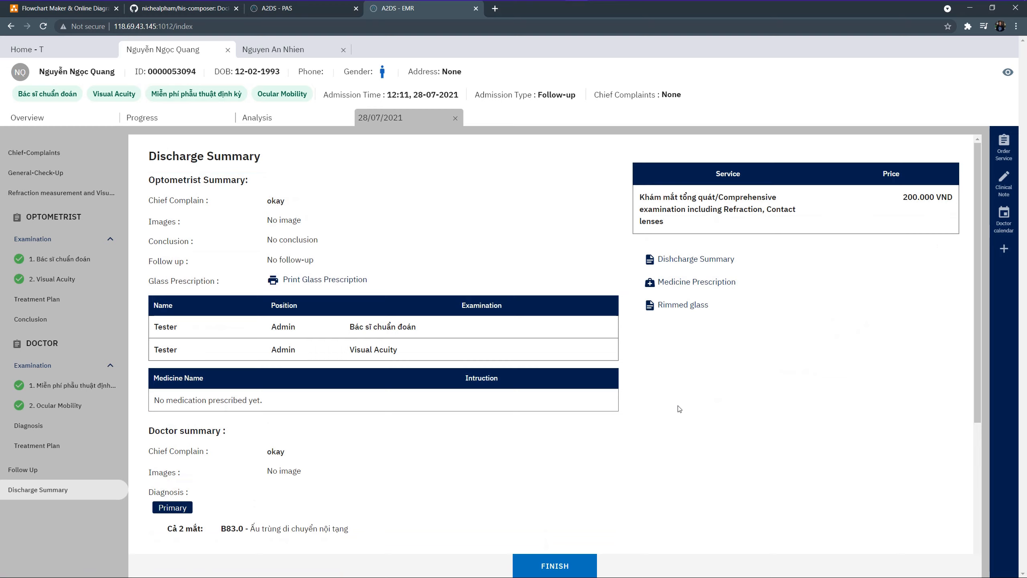
Review the maximized discharge summary print preview, close it, and return to A2DS - PAS
{"action": "left_click", "coordinate": [681, 259]}
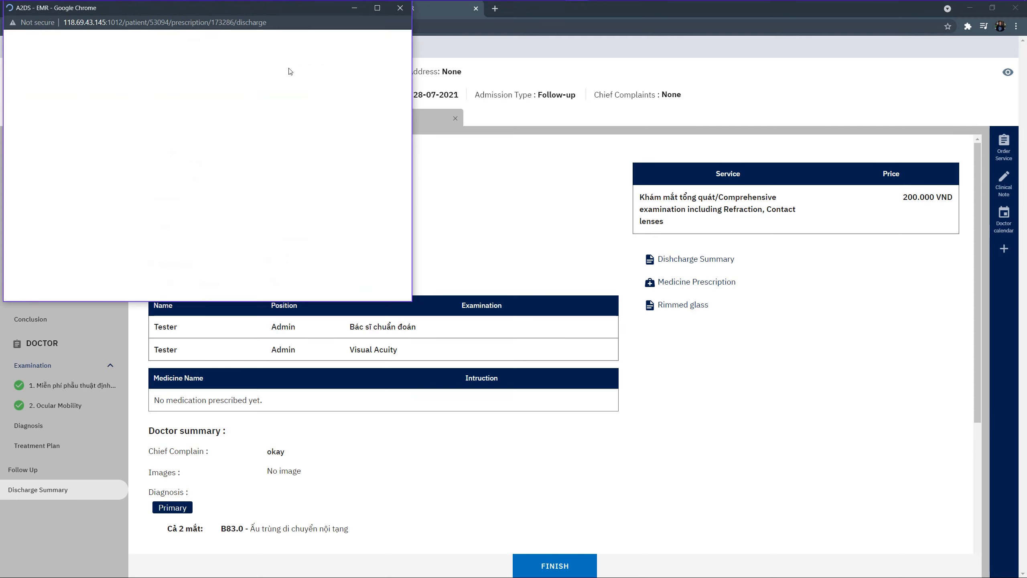
{"action": "left_click", "coordinate": [377, 8]}
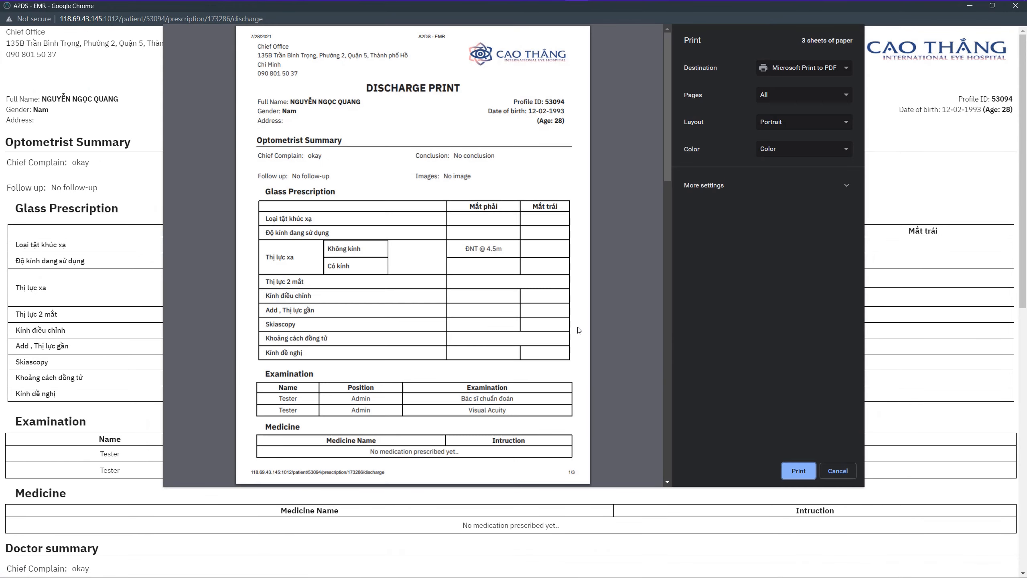
{"action": "scroll", "coordinate": [578, 331], "scroll_direction": "down", "scroll_amount": 5}
{"action": "scroll", "coordinate": [579, 331], "scroll_direction": "down", "scroll_amount": 12}
{"action": "left_click", "coordinate": [837, 470]}
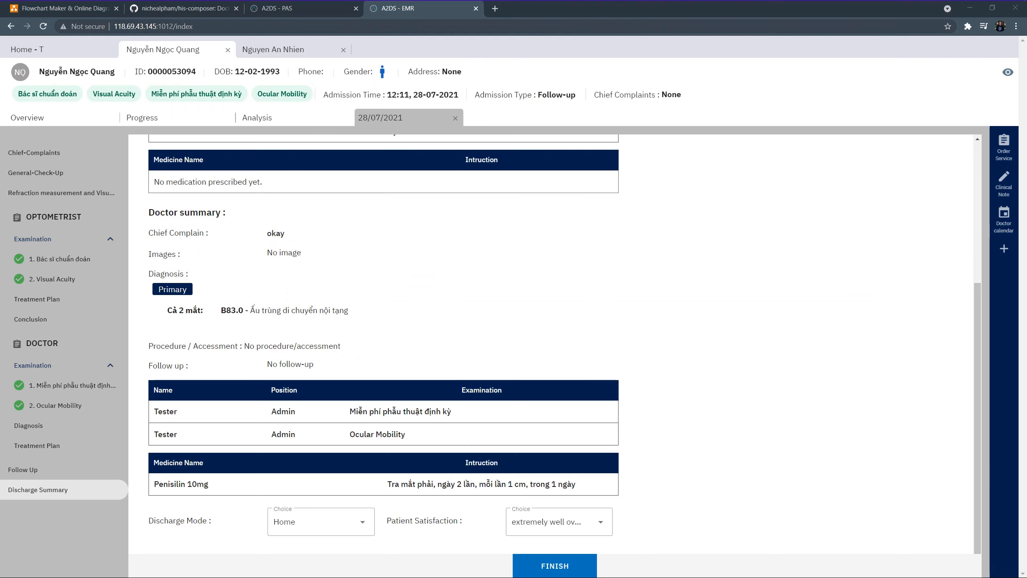
{"action": "left_click", "coordinate": [302, 13]}
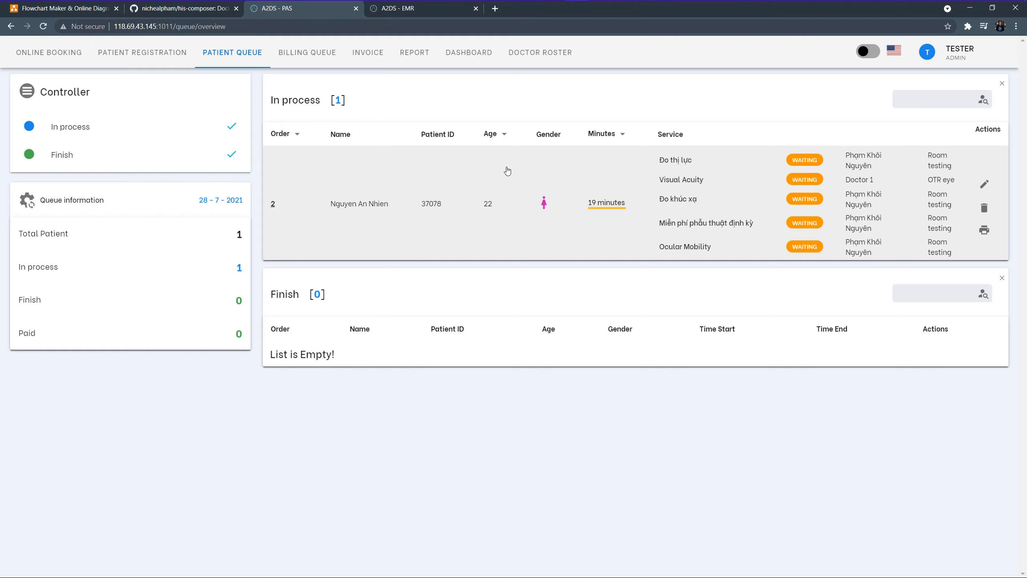
Load the first waiting patient's bill from the Billing Queue with no price adjustment
{"action": "left_click", "coordinate": [326, 54]}
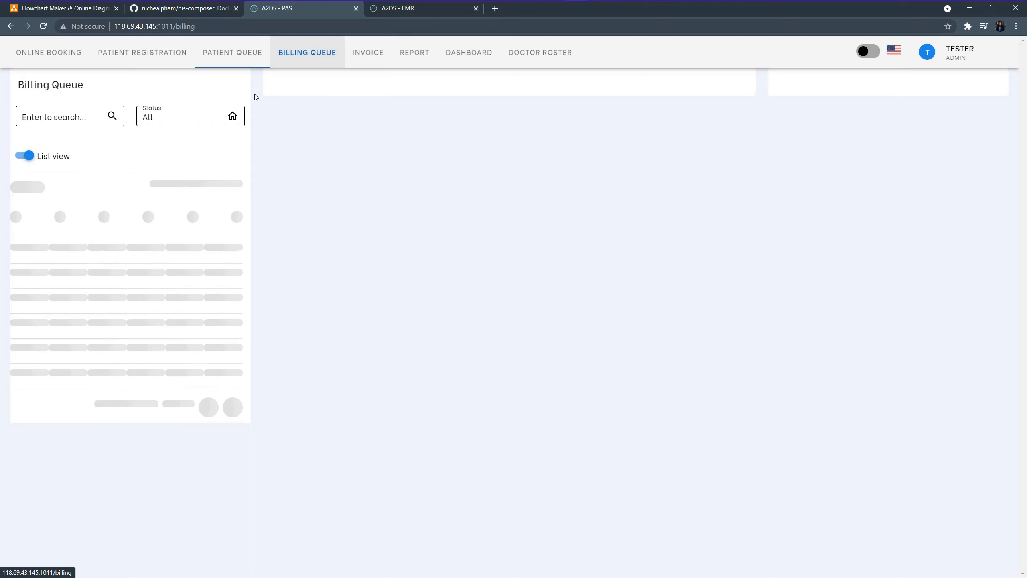
{"action": "left_click", "coordinate": [71, 211]}
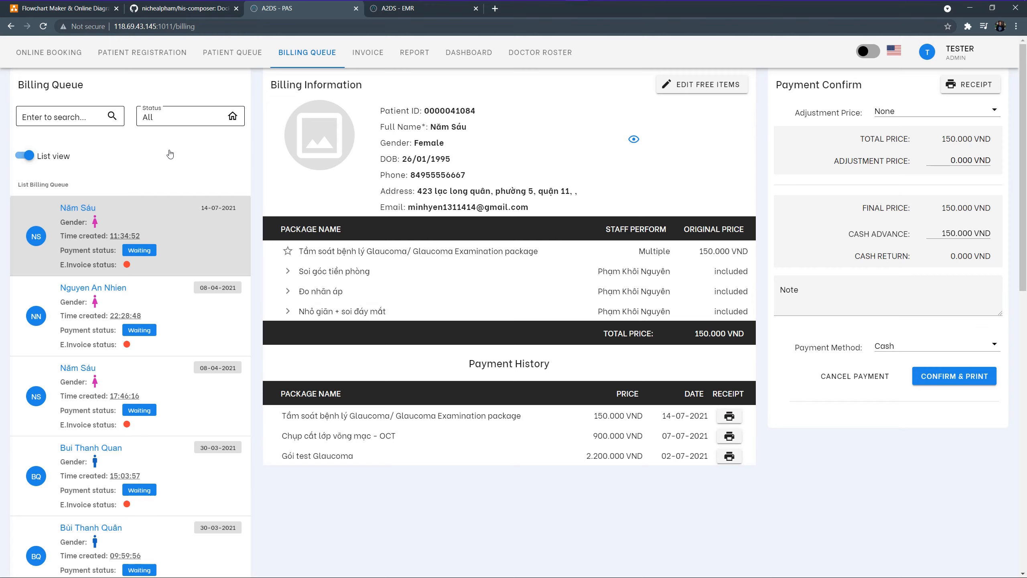
{"action": "left_click", "coordinate": [890, 115]}
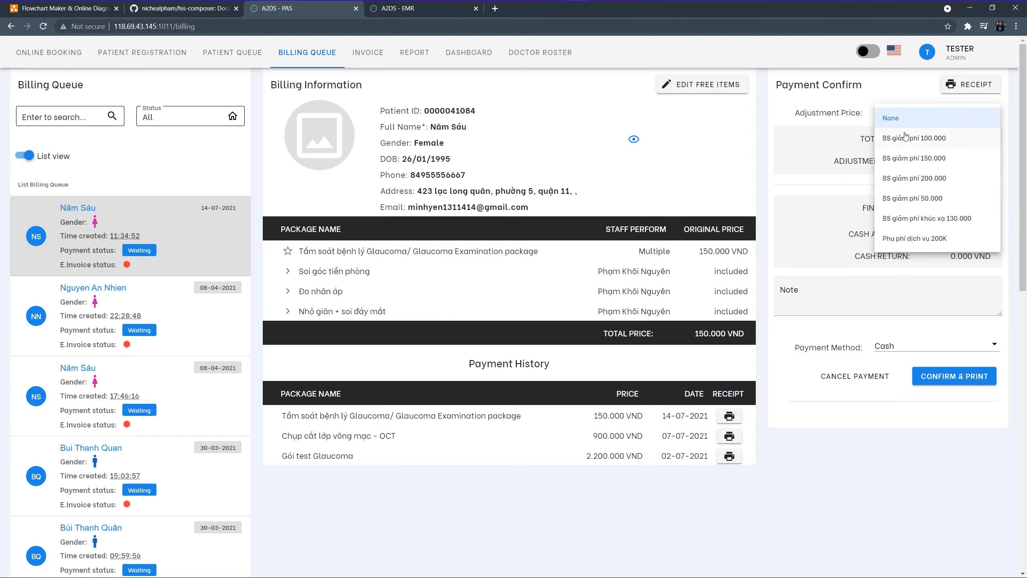
{"action": "left_click", "coordinate": [952, 387]}
Confirm the 150.000 VND cash payment, print the receipt, and show the payment report
{"action": "left_click", "coordinate": [951, 384]}
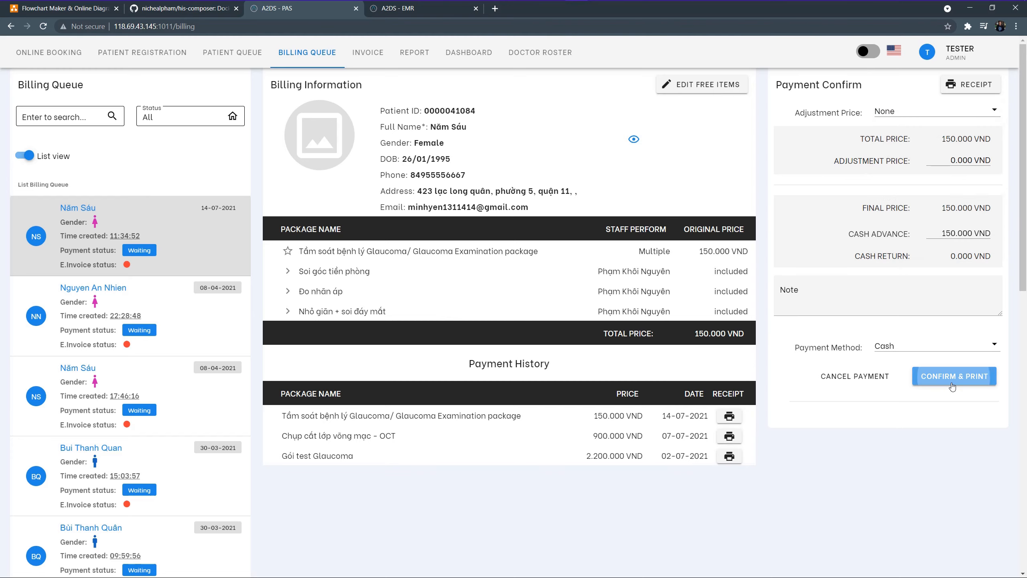
{"action": "left_click", "coordinate": [558, 334]}
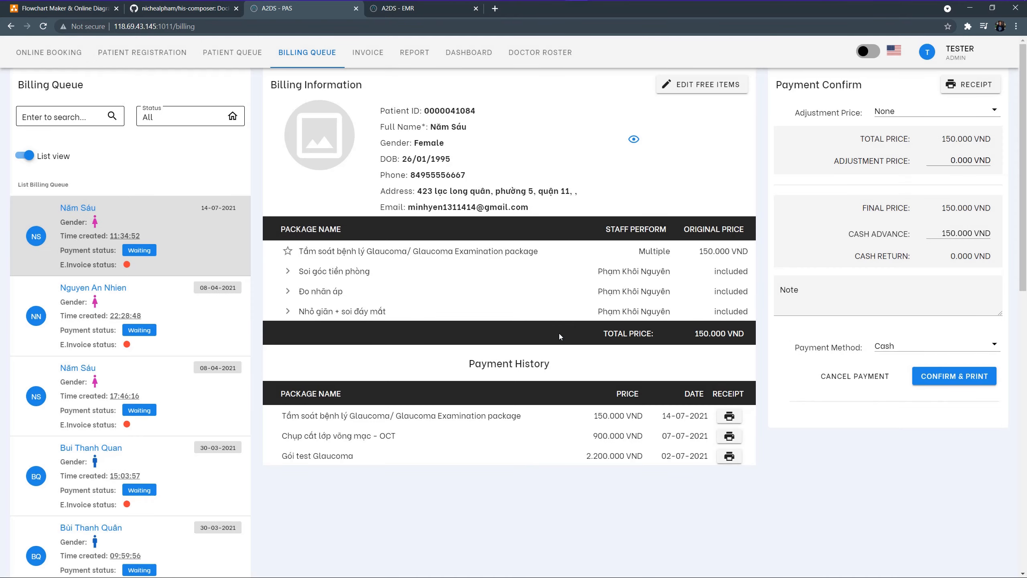
{"action": "left_click", "coordinate": [955, 379]}
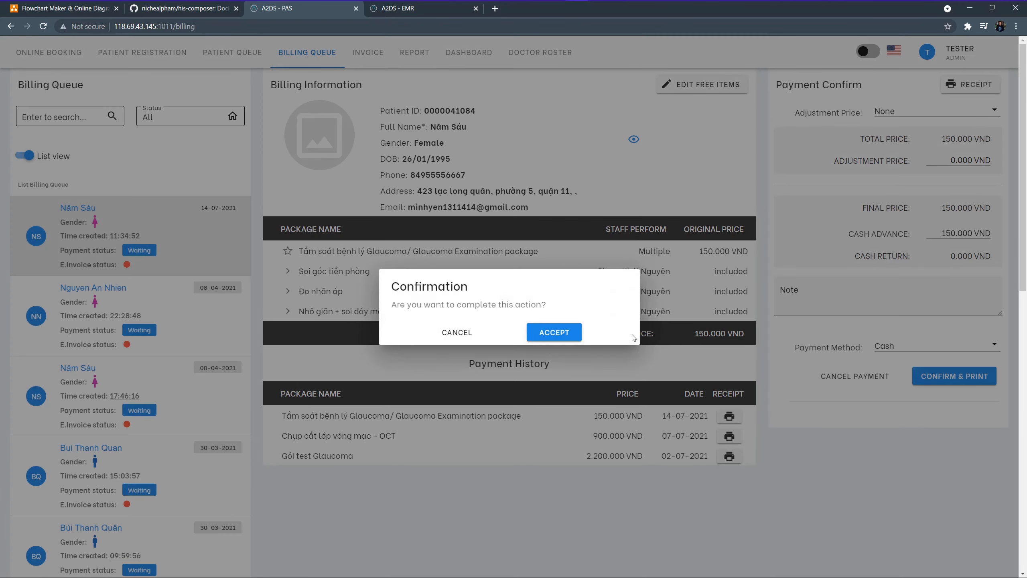
{"action": "left_click", "coordinate": [555, 333]}
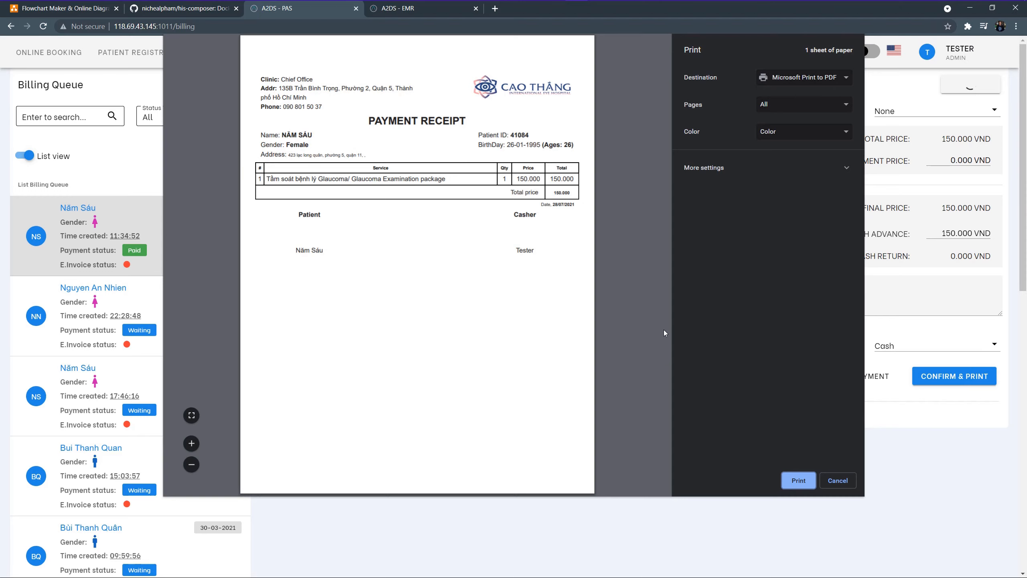
{"action": "left_click", "coordinate": [838, 480]}
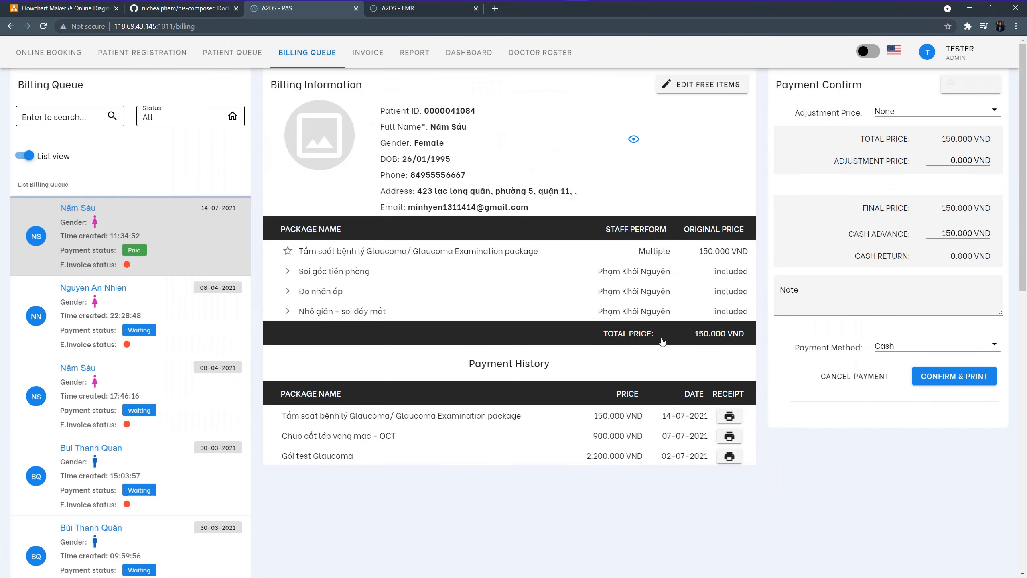
{"action": "left_click", "coordinate": [412, 58]}
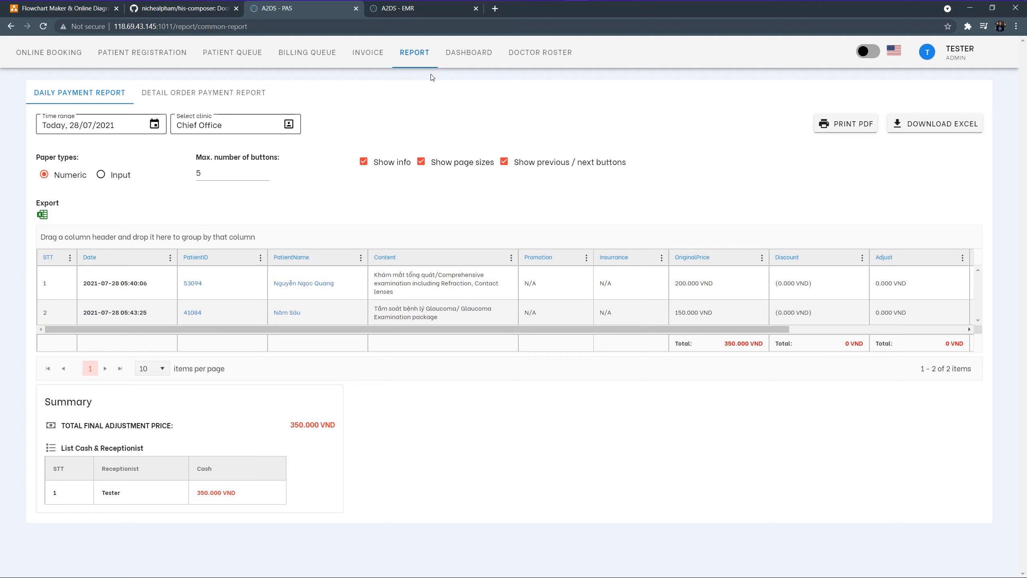
Set the payment report's time range to 01/07/2021–31/07/2021 and scroll through the results
{"action": "left_click", "coordinate": [131, 130]}
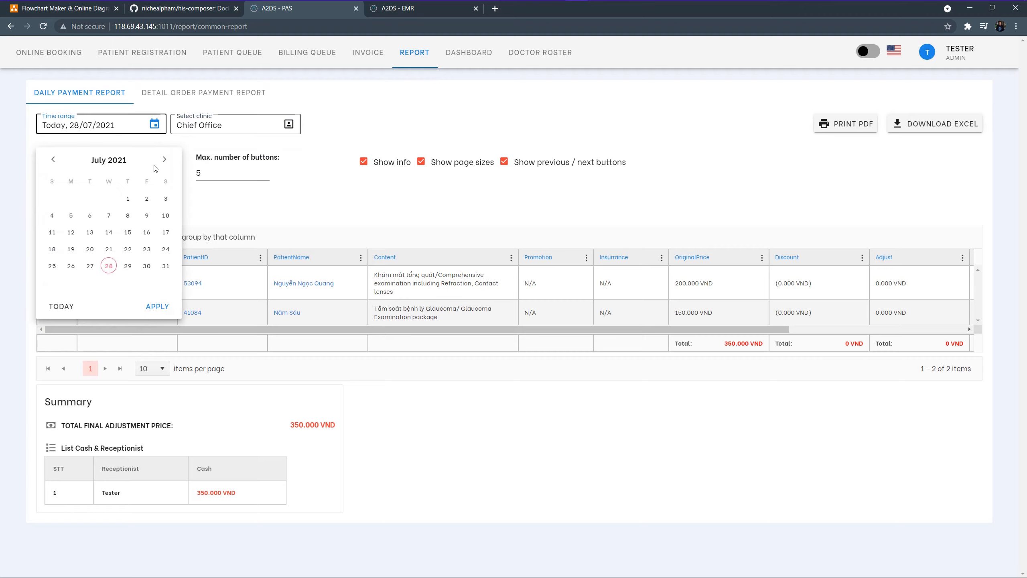
{"action": "left_click", "coordinate": [127, 198]}
{"action": "left_click", "coordinate": [165, 263]}
{"action": "left_click", "coordinate": [157, 306]}
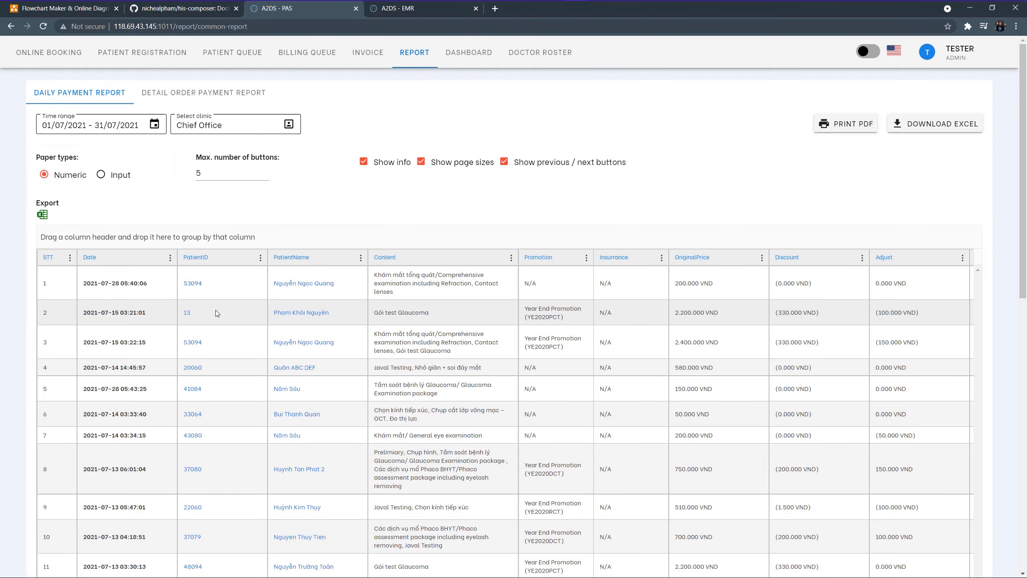
{"action": "scroll", "coordinate": [486, 326], "scroll_direction": "down", "scroll_amount": 10}
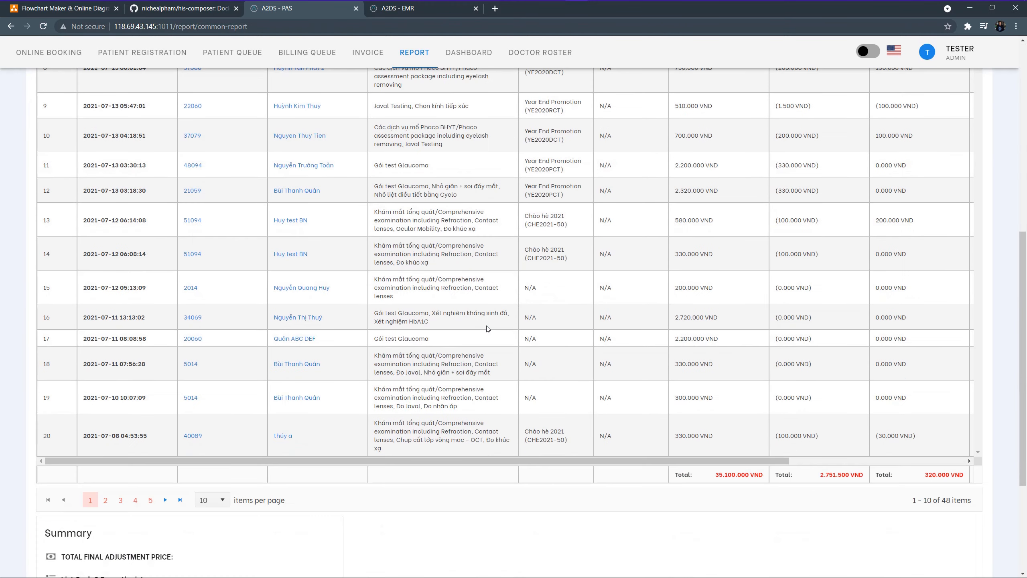
{"action": "scroll", "coordinate": [486, 326], "scroll_direction": "up", "scroll_amount": 4}
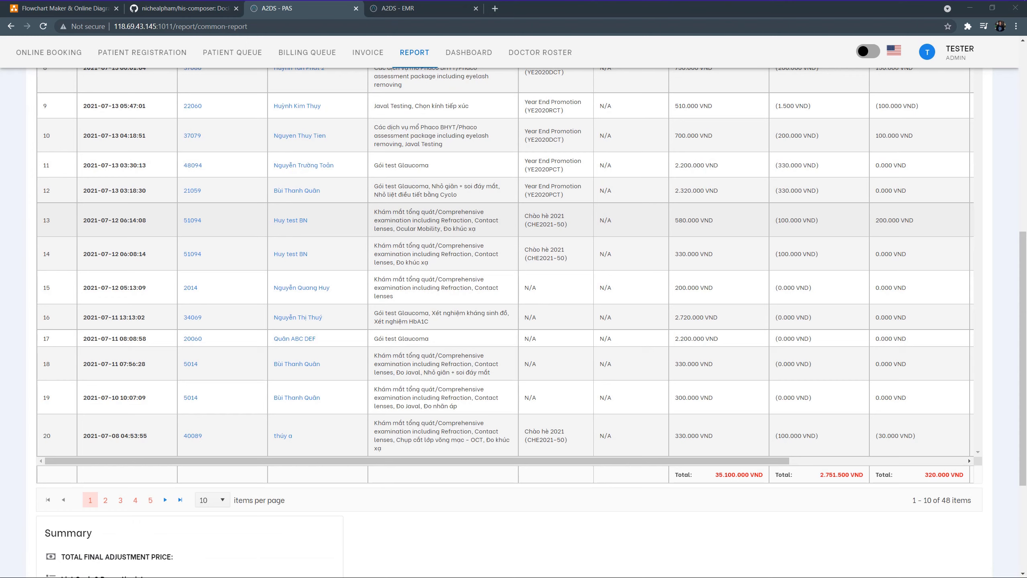